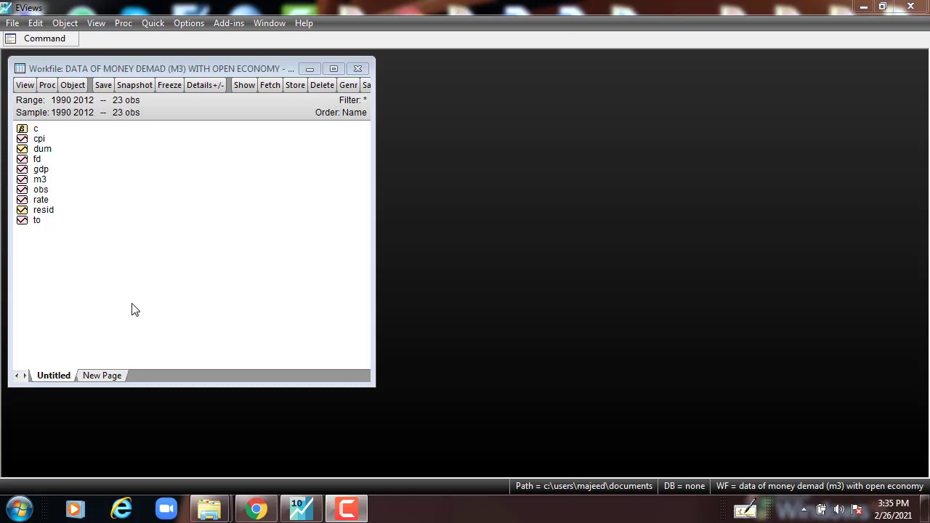
Select the m3 series in the money demand workfile.
click(41, 180)
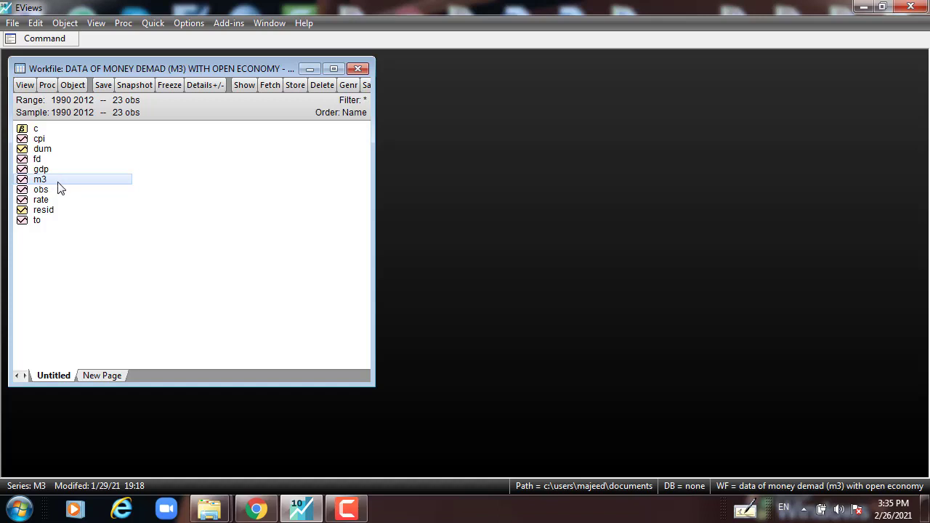
Add gdp, rate, fd, cpi, to and dum to the m3 selection.
ctrl+click(50, 170)
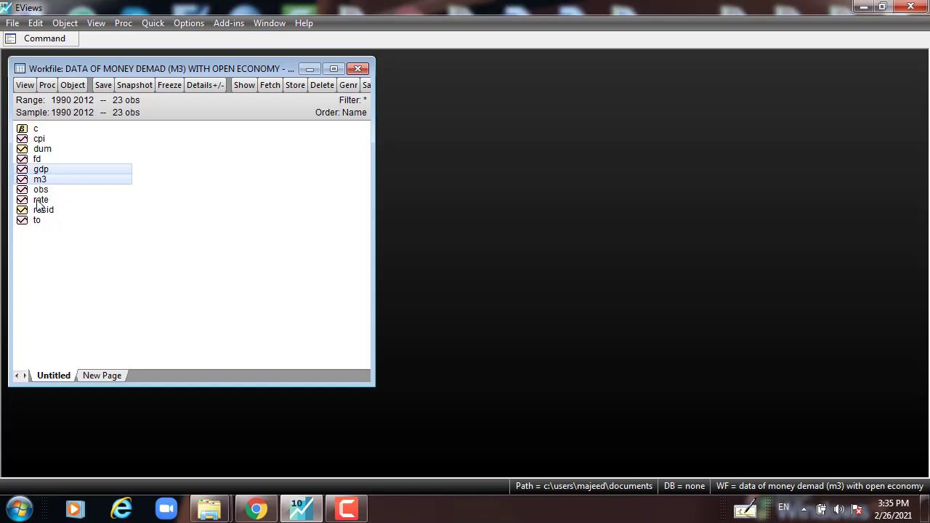
ctrl+click(39, 204)
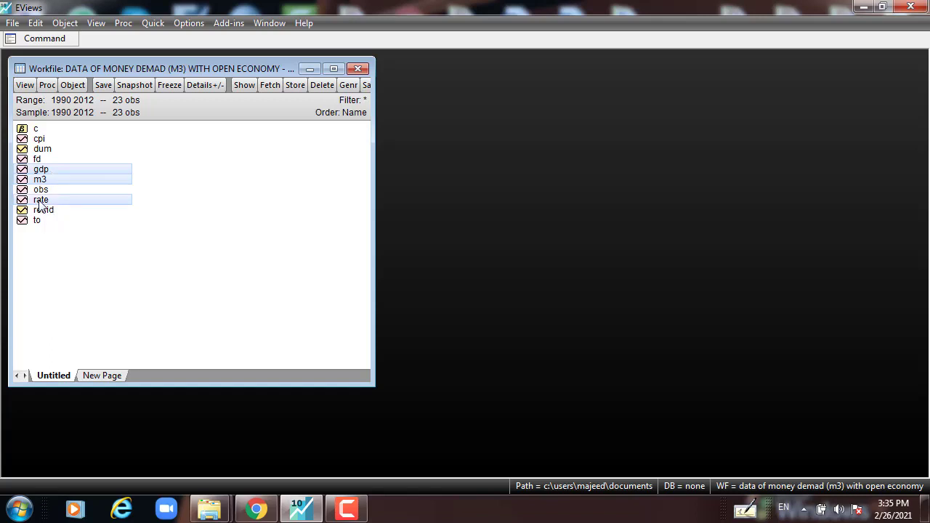
ctrl+click(39, 160)
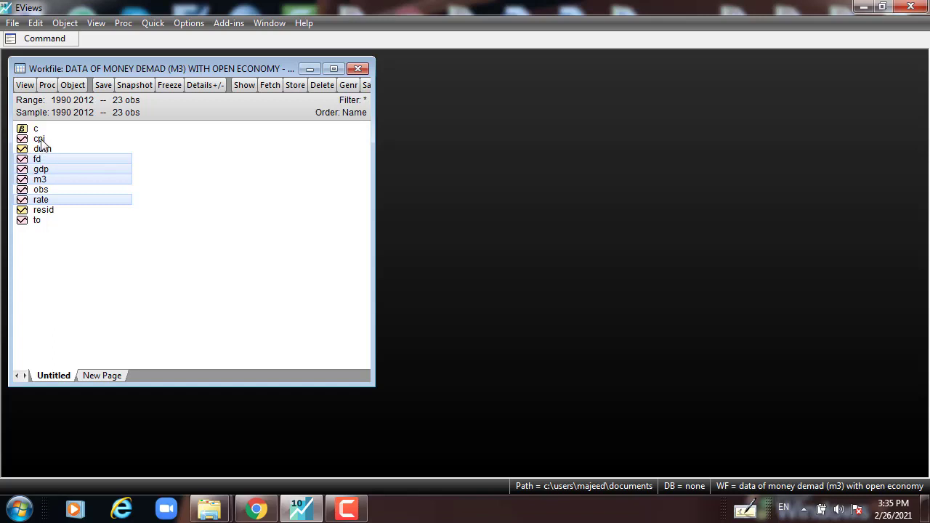
ctrl+click(40, 139)
ctrl+click(41, 222)
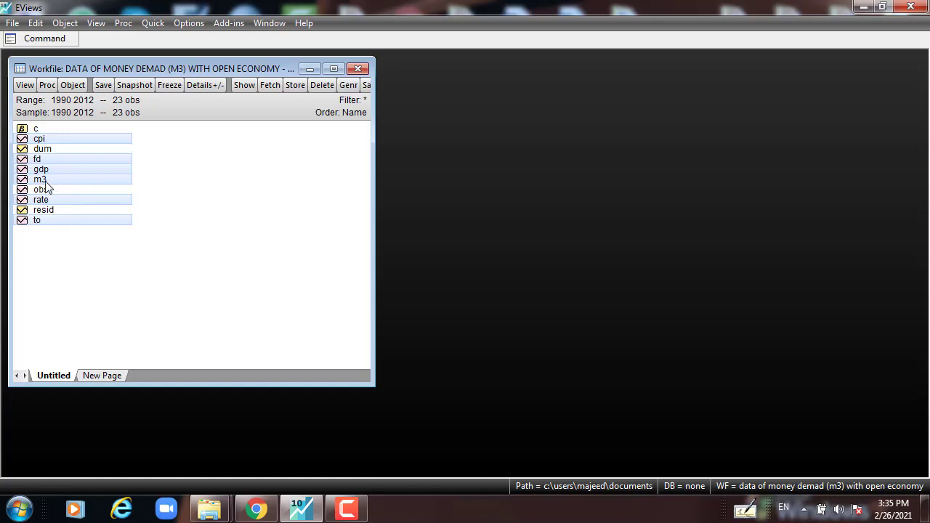
ctrl+click(41, 150)
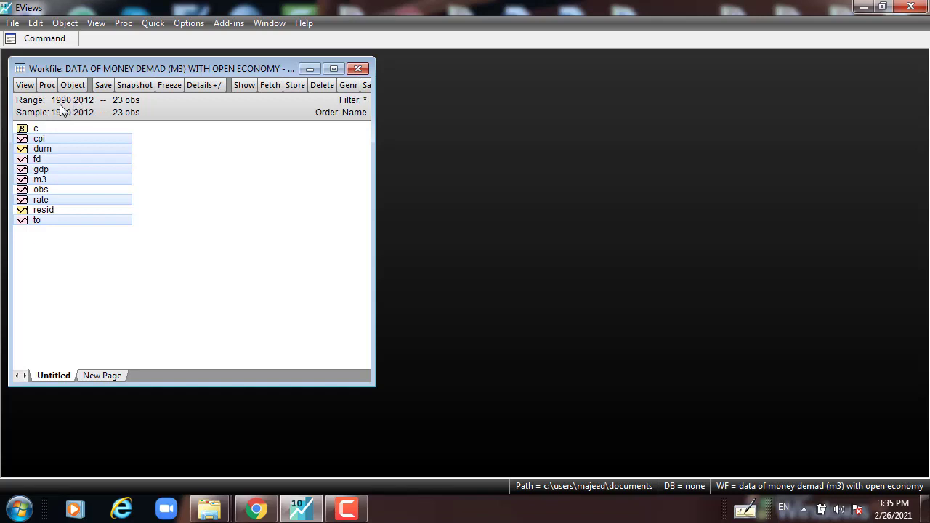
Enter the note 'D=0 (1990-1995),D=1 (1995-2012)' in the command window and dismiss the error.
click(38, 40)
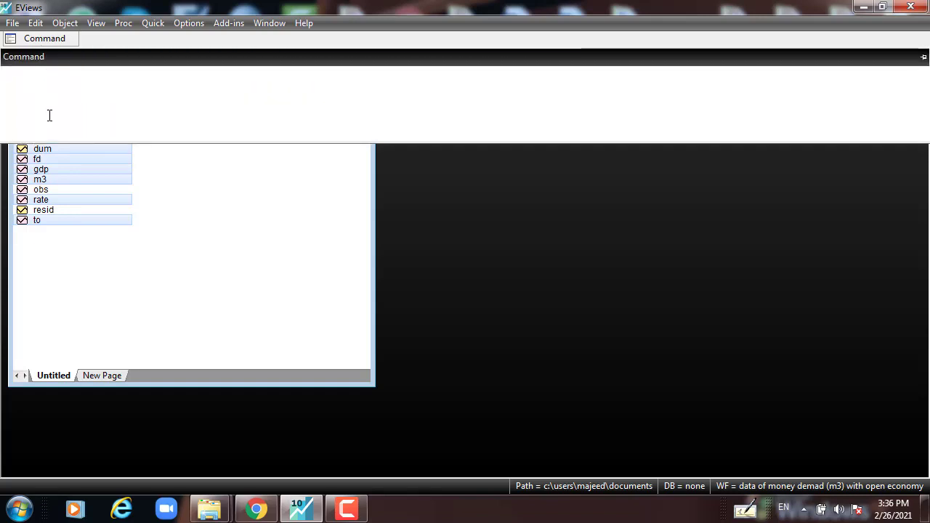
text(D=)
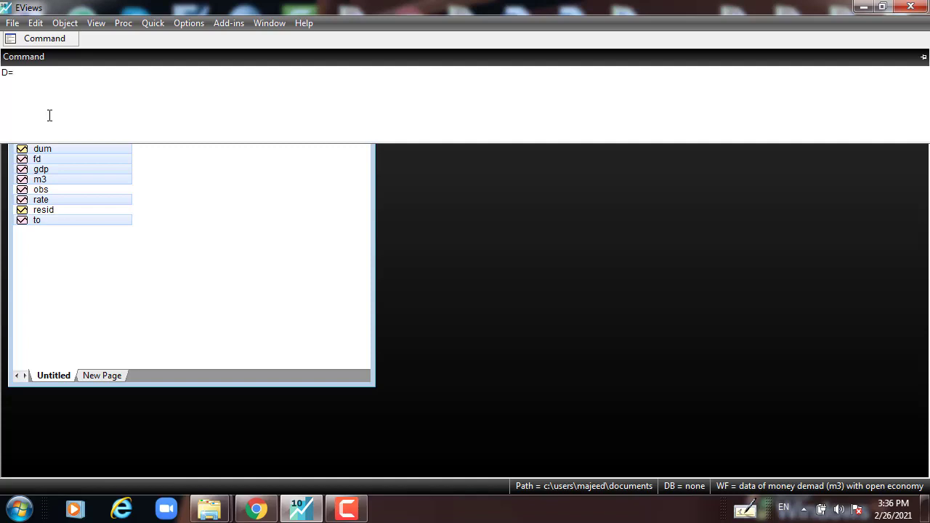
text(0 (1)
text(995))
key(BackSpace)
text(-)
key(BackSpace)
key(BackSpace)
key(BackSpace)
text(90-1995),D=1 (1995)
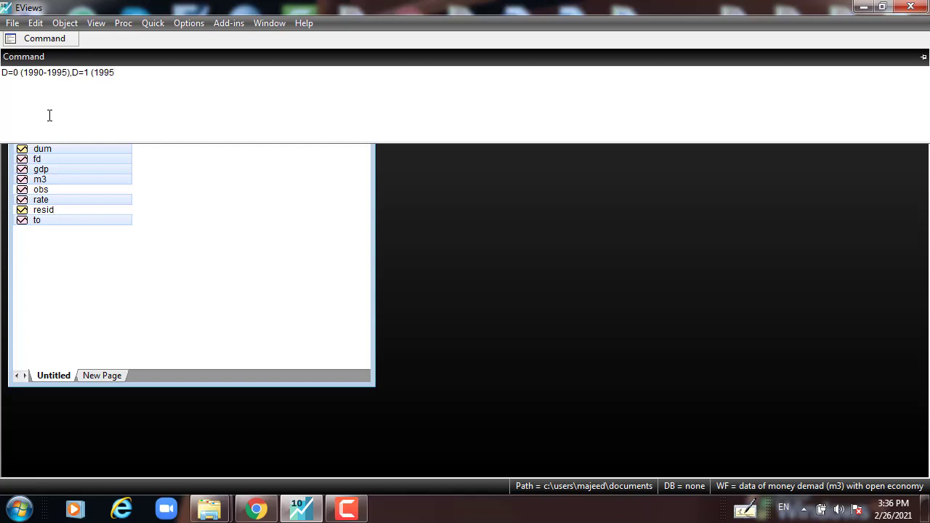
text(-2012))
key(Return)
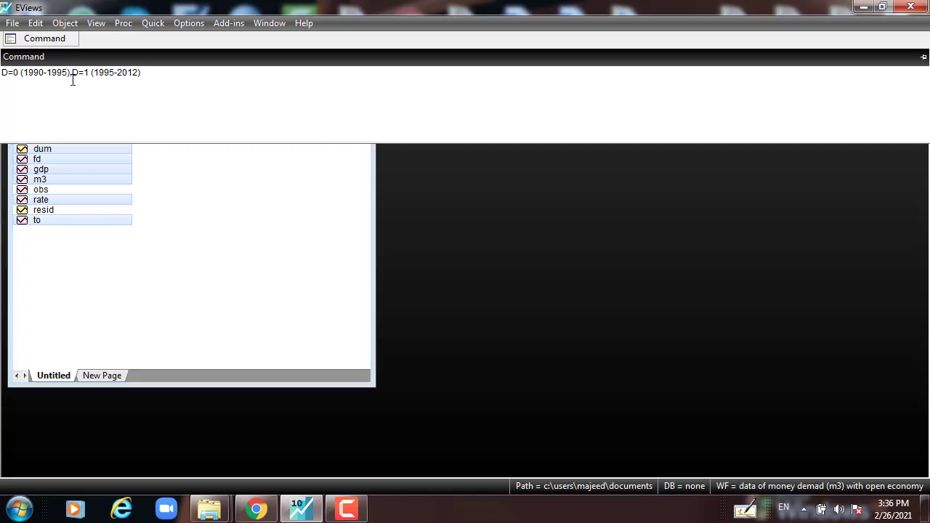
click(465, 276)
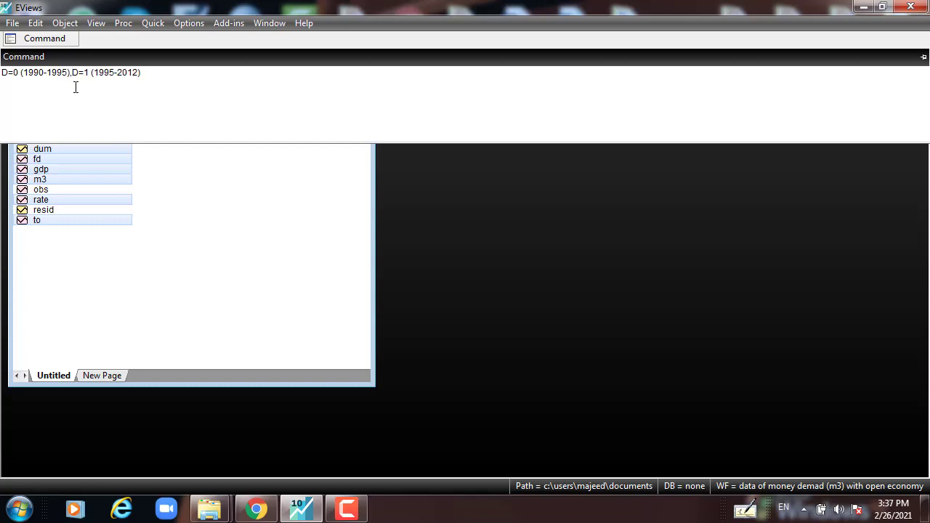
Add 'Close economy,' before D=1 and 'open economy' at the end of the note.
text(Close economy)
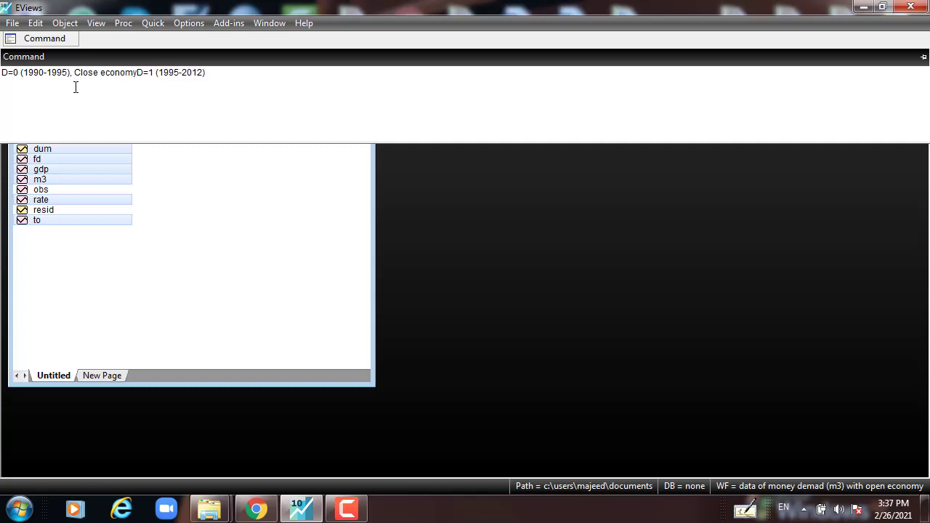
text(,)
click(206, 76)
text(op)
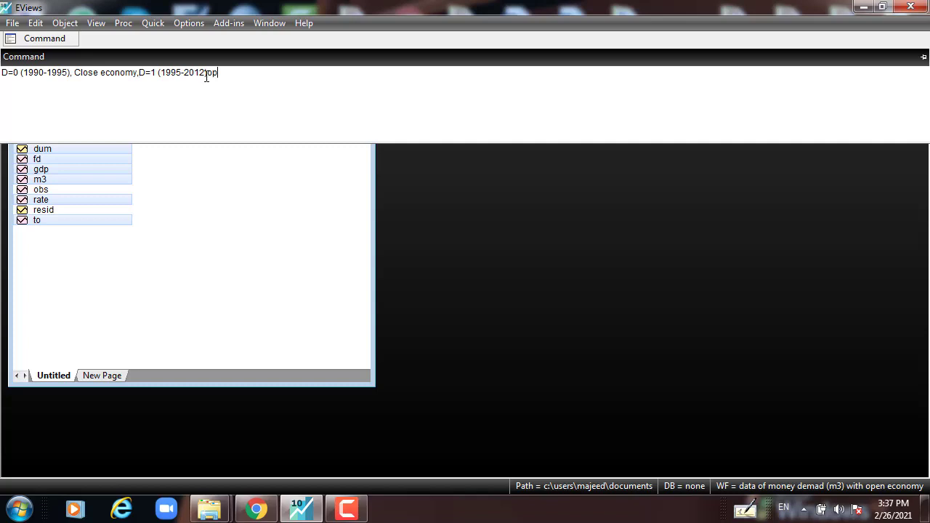
text(en economy)
Hide the command notes and reselect m3, gdp, fd, cpi, rate, to and dum.
click(145, 262)
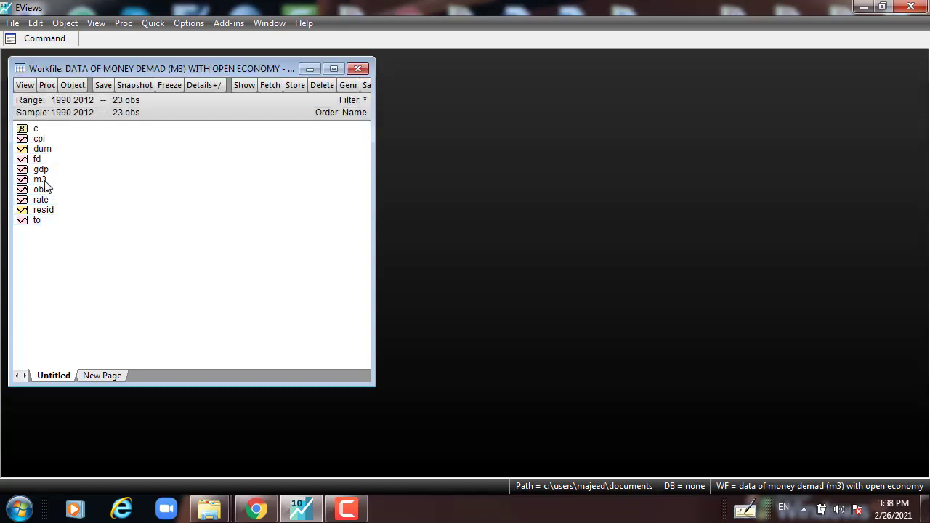
click(43, 182)
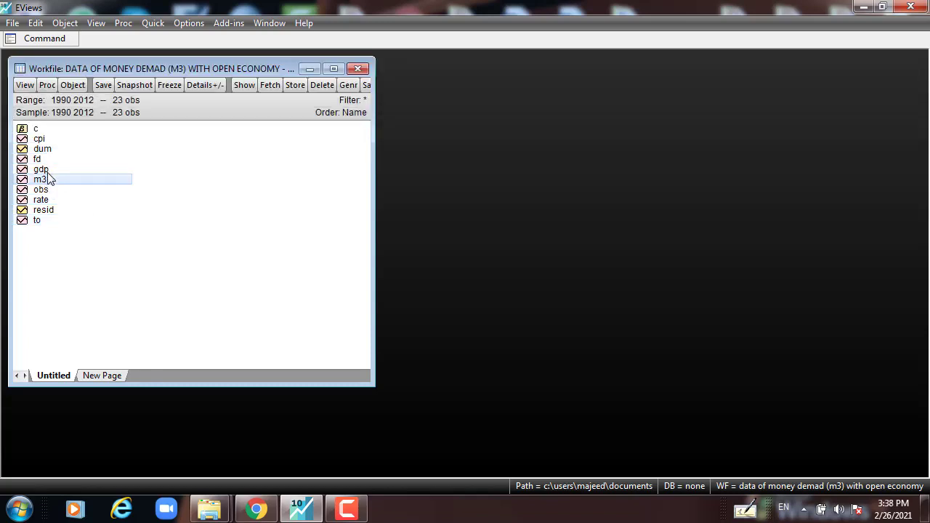
ctrl+click(43, 171)
ctrl+click(38, 161)
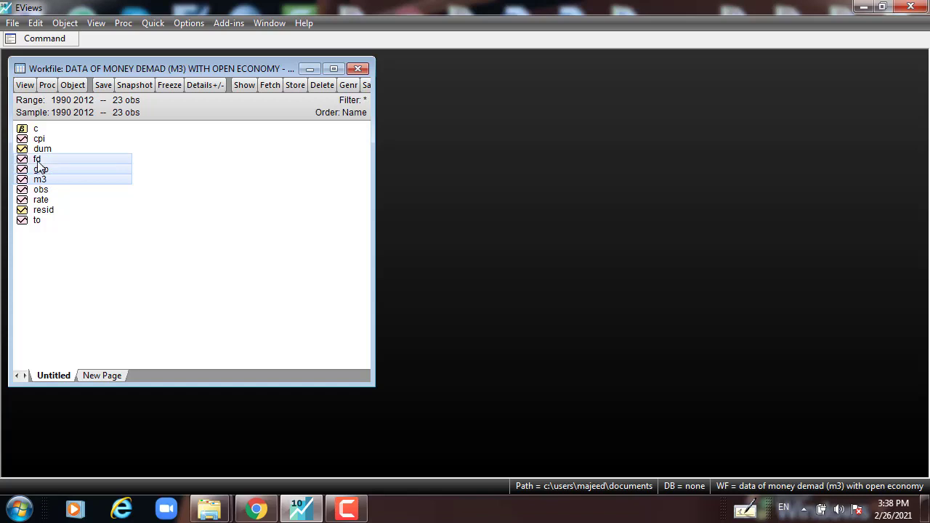
ctrl+click(42, 141)
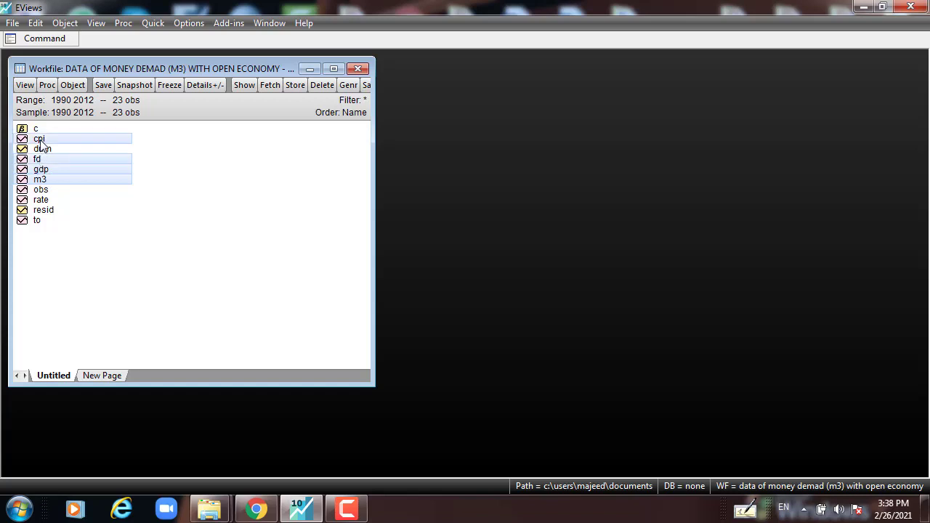
ctrl+click(41, 203)
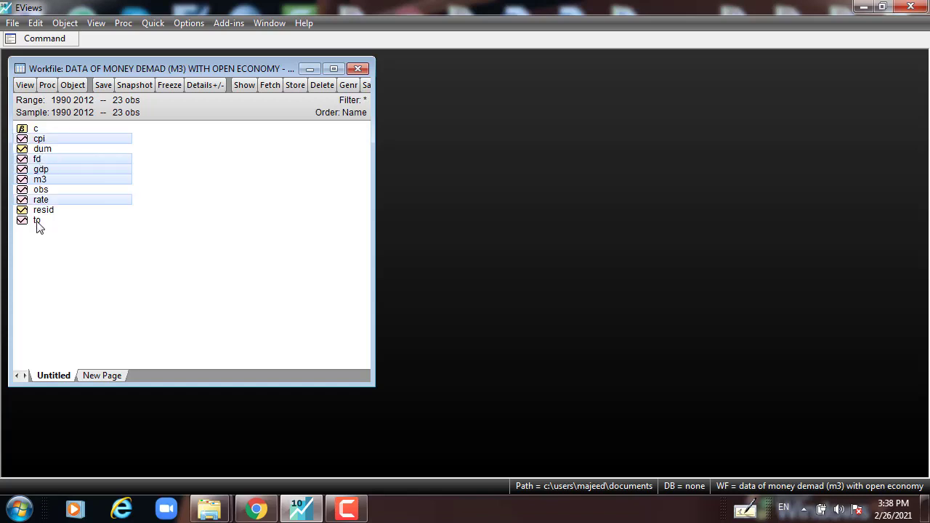
ctrl+click(38, 221)
ctrl+click(58, 152)
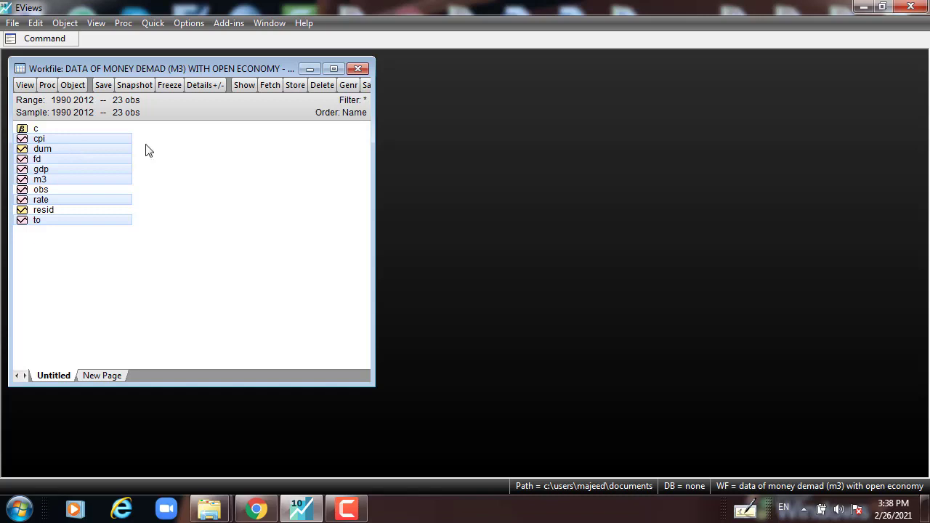
Open the selected series as a group and widen it to show TO and DUM.
right_click(77, 140)
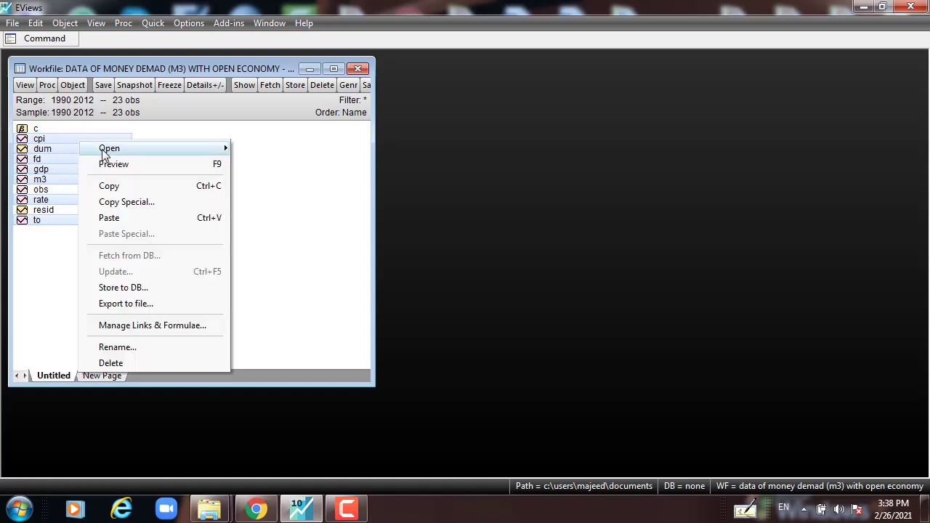
mouse_move(106, 149)
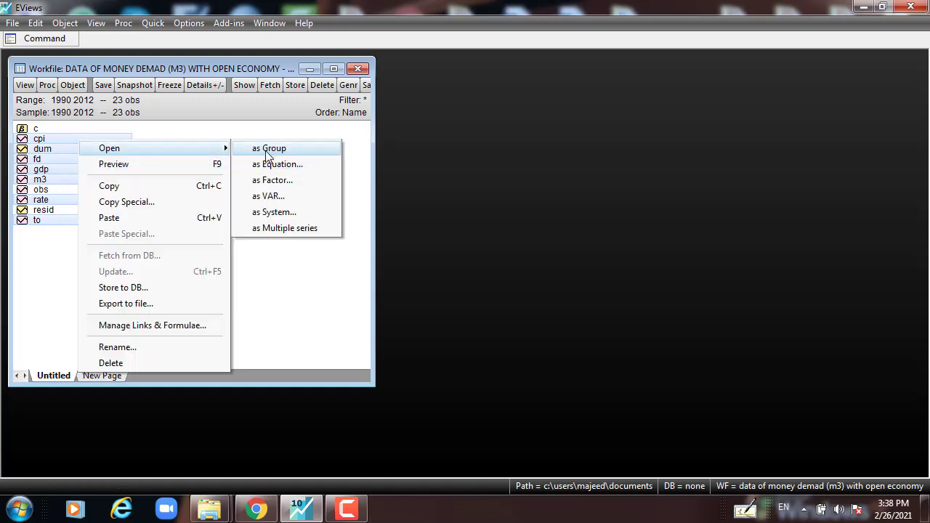
click(267, 151)
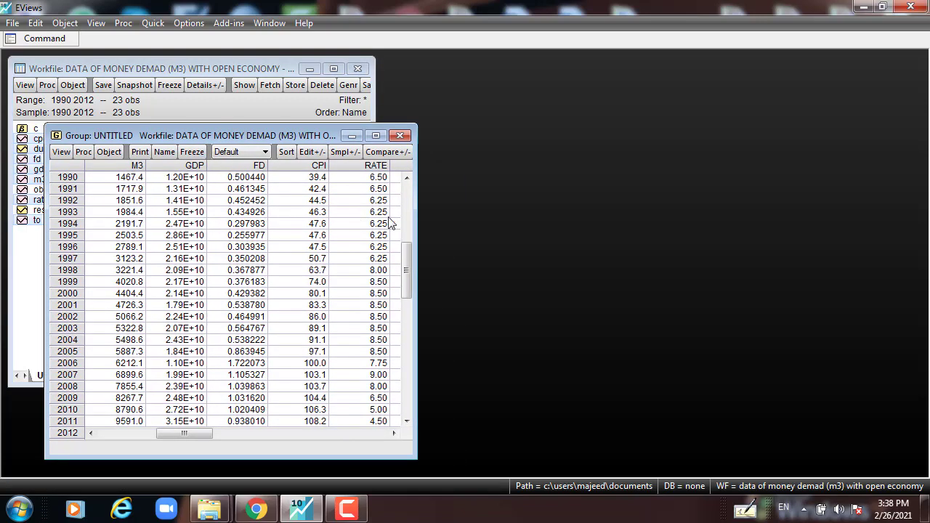
drag(417, 204, 558, 202)
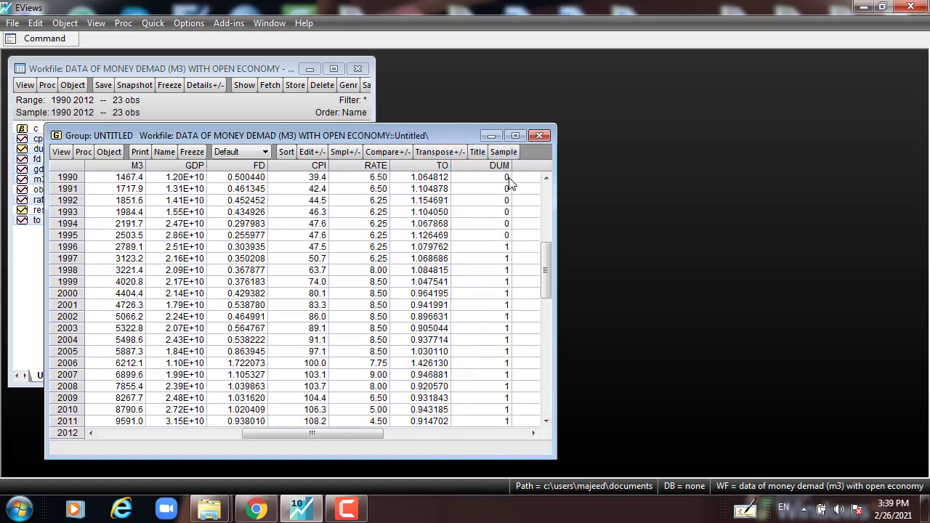
Check that DUM is 0 through 1995 and 1 from 1996 onward.
drag(510, 178, 509, 234)
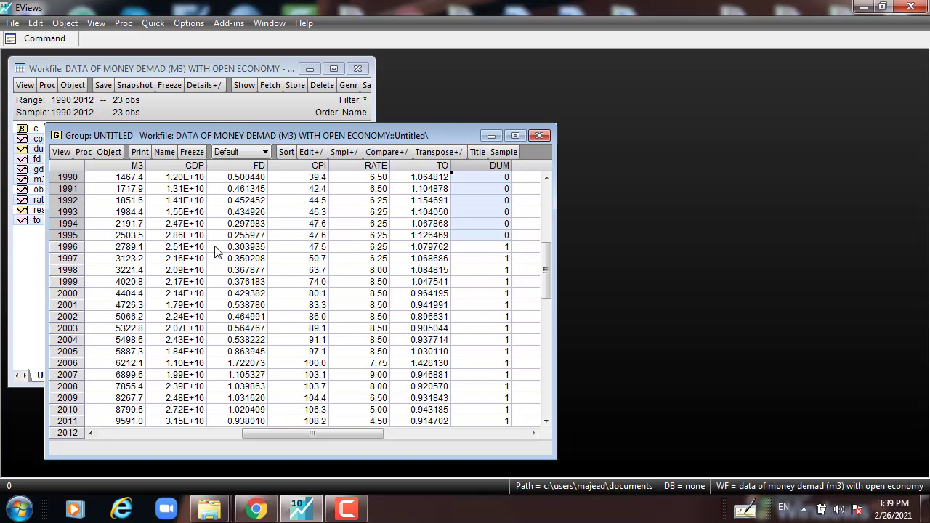
click(70, 236)
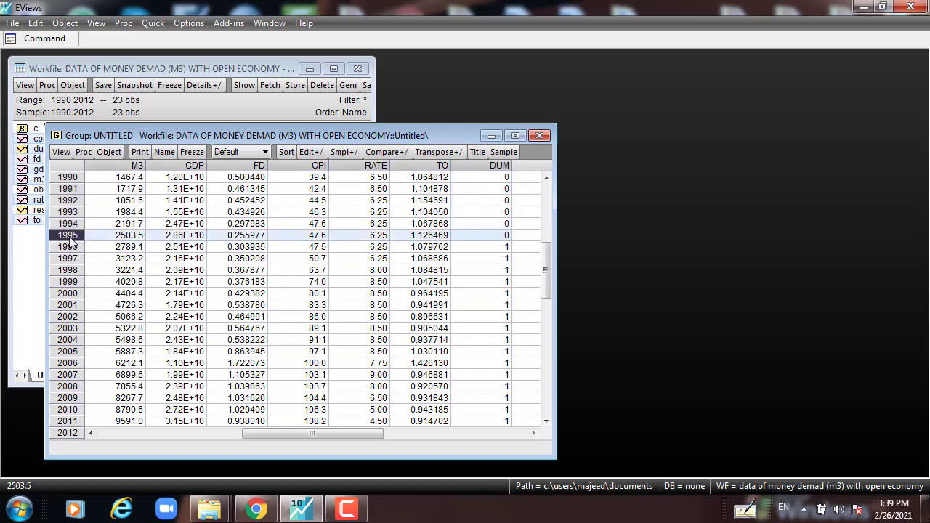
click(505, 236)
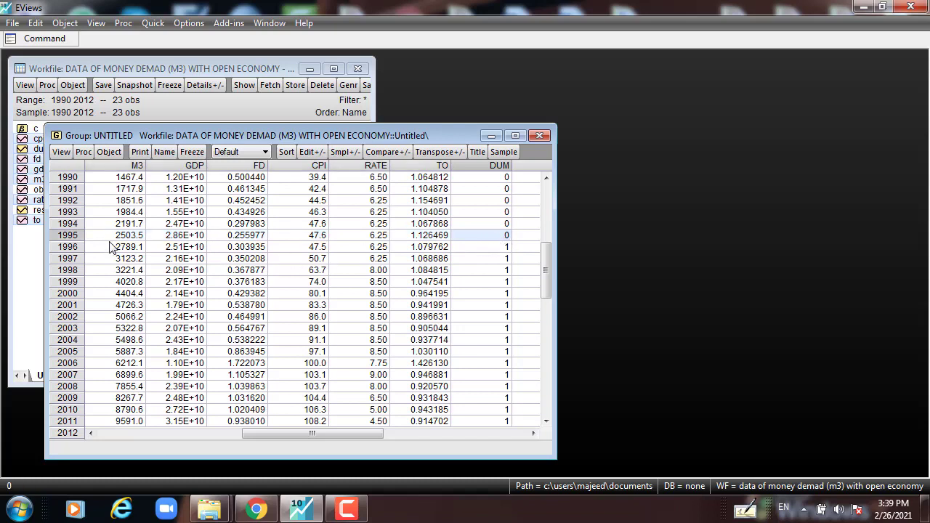
click(68, 248)
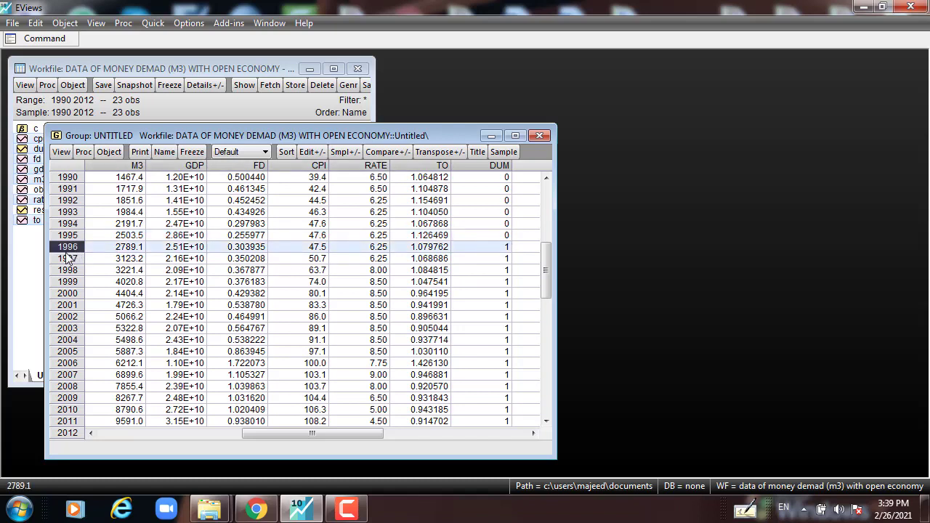
click(44, 39)
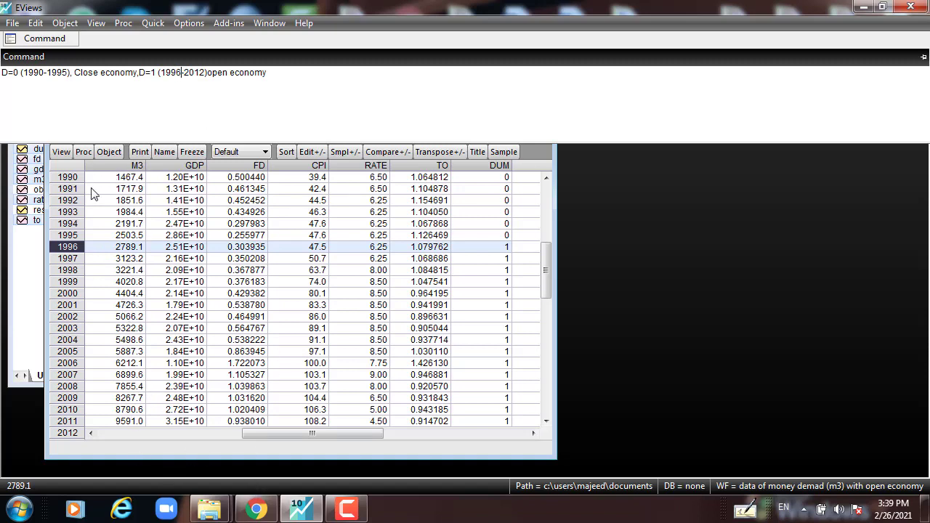
With the note corrected to D=1 (1996-2012), bring the workfile back to the front.
click(20, 270)
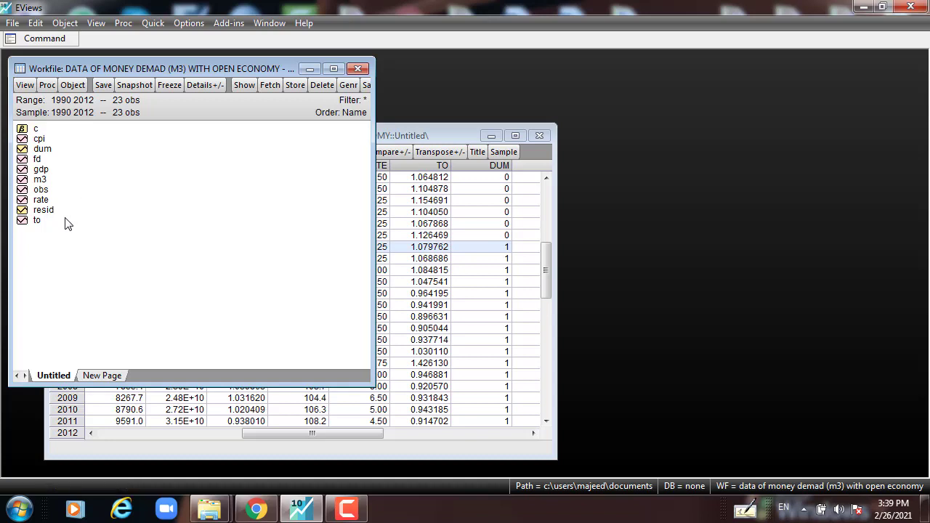
Estimate m3 c gdp fd cpi rate to dum by least squares over 1990 2012.
click(153, 24)
click(197, 160)
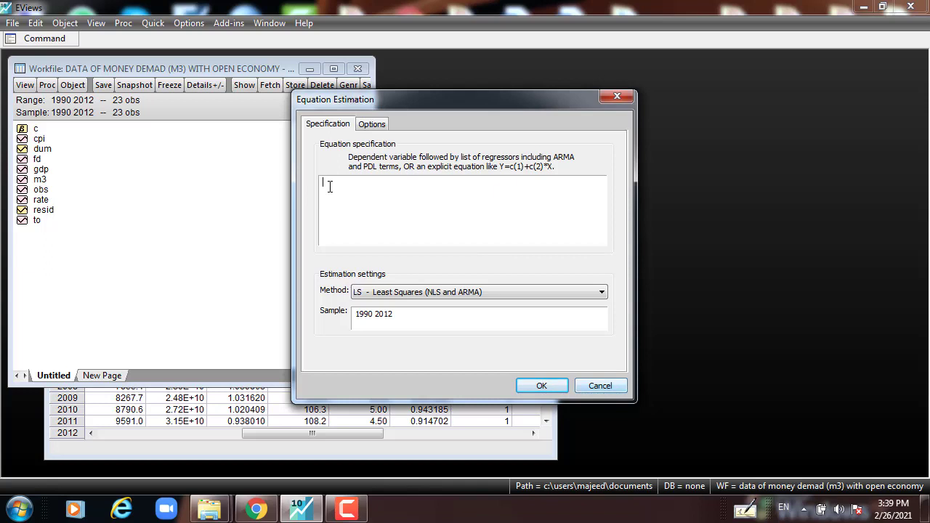
text(m3 c gdp fd cpi rate to dum)
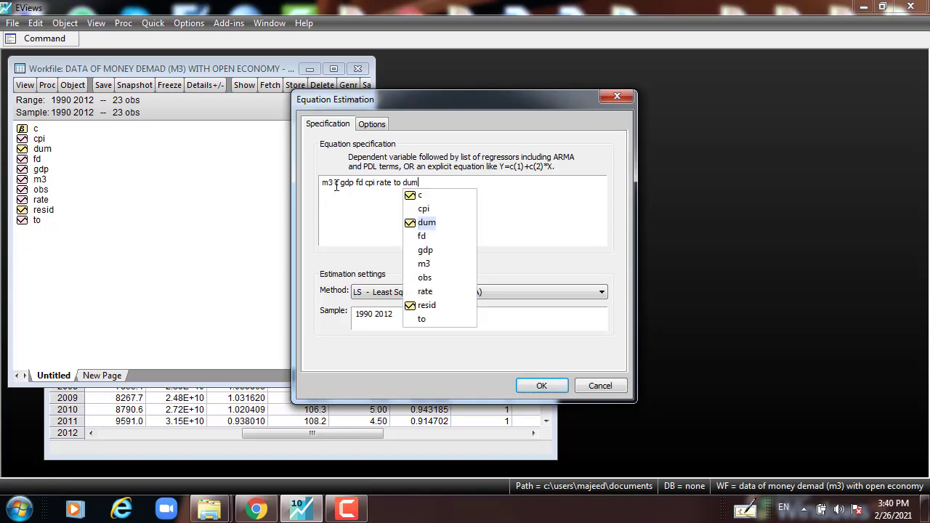
click(330, 186)
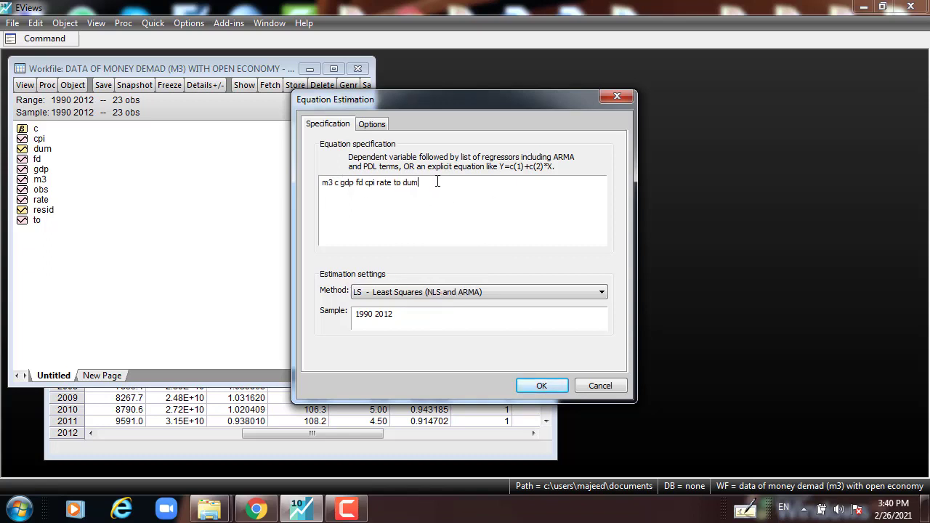
double_click(328, 183)
click(350, 184)
drag(341, 184, 427, 184)
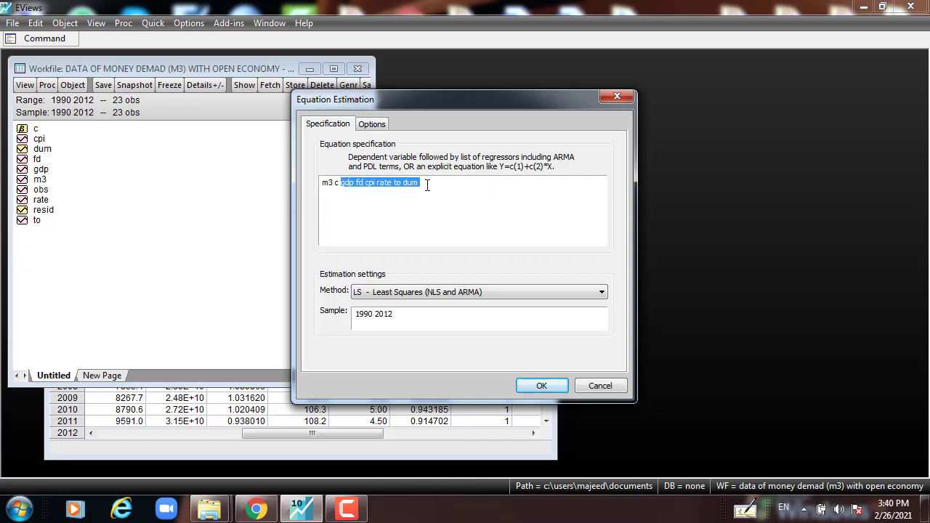
click(399, 292)
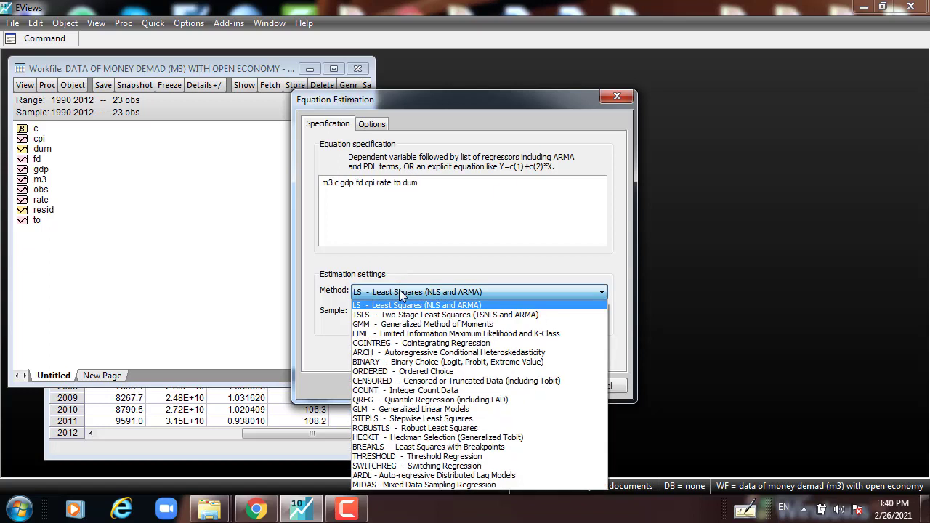
click(400, 293)
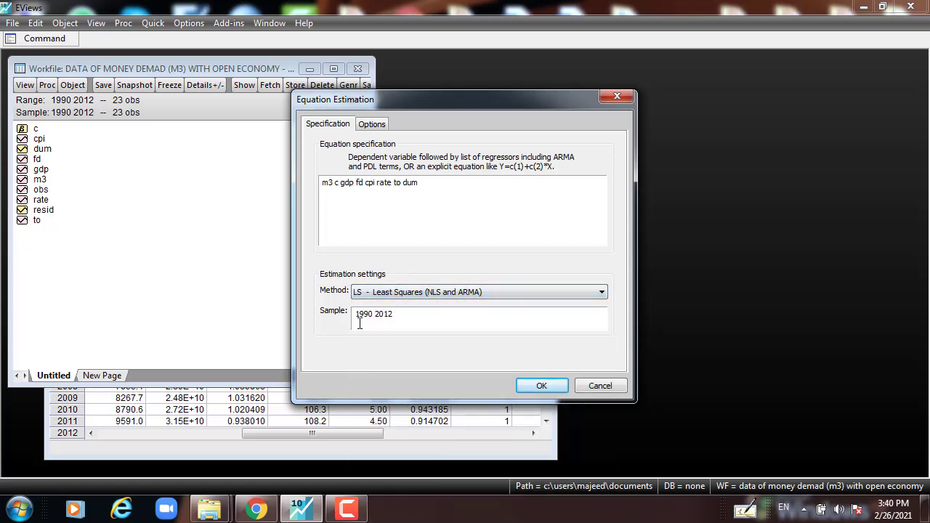
click(397, 315)
click(536, 385)
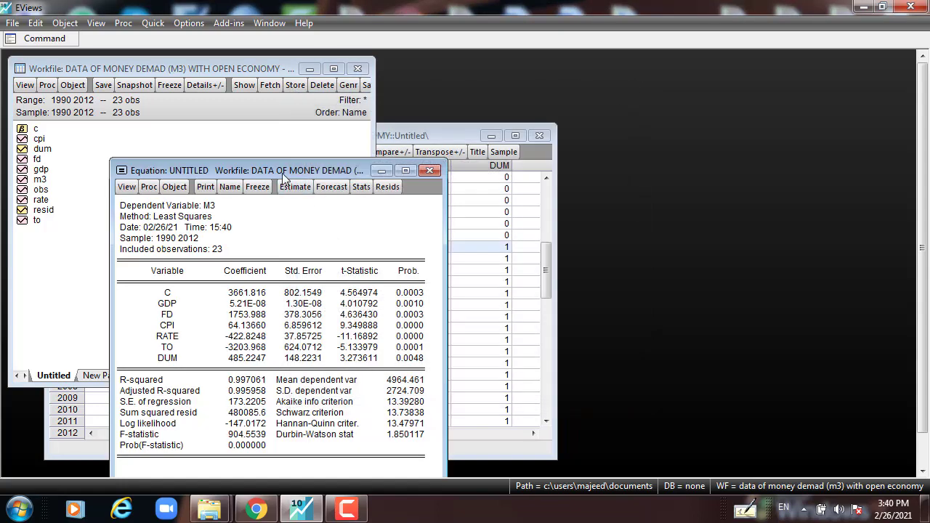
Reposition and widen the regression output window in front of the group sheet.
drag(281, 173, 238, 103)
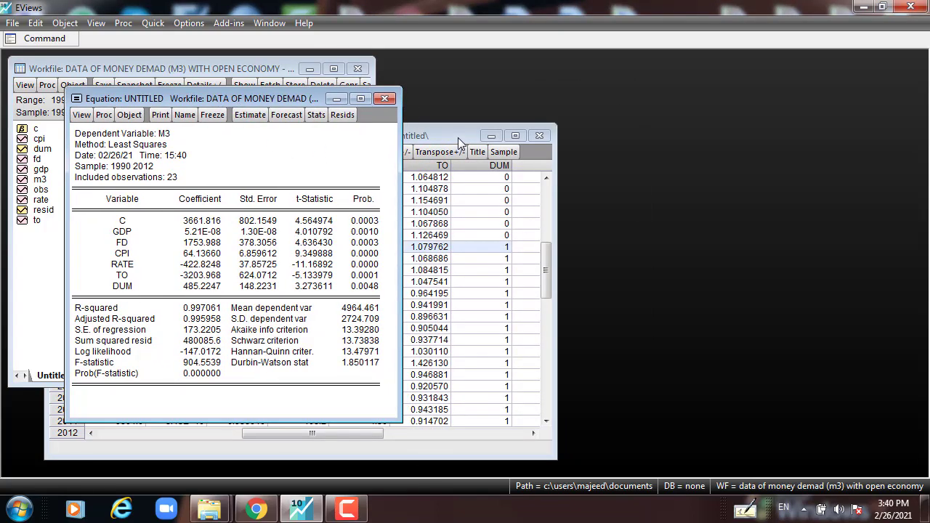
drag(458, 138, 383, 126)
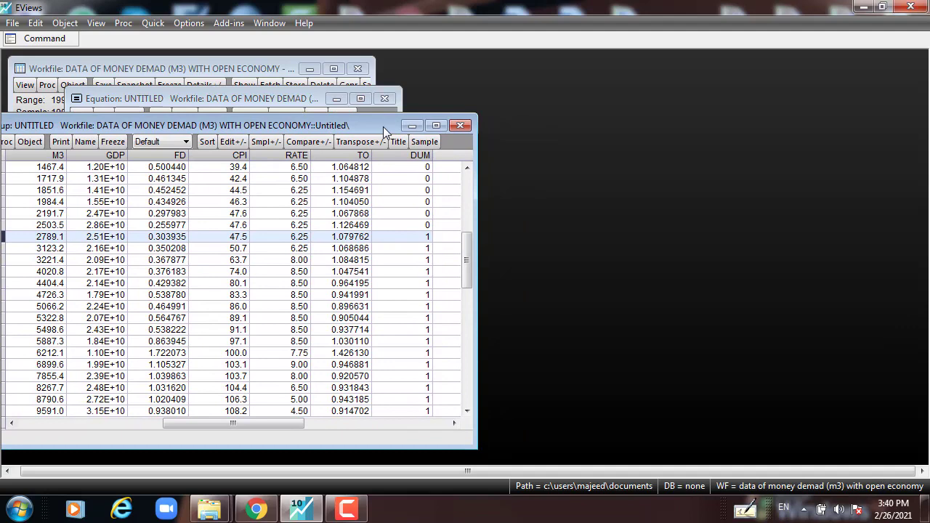
click(301, 102)
drag(302, 101, 324, 118)
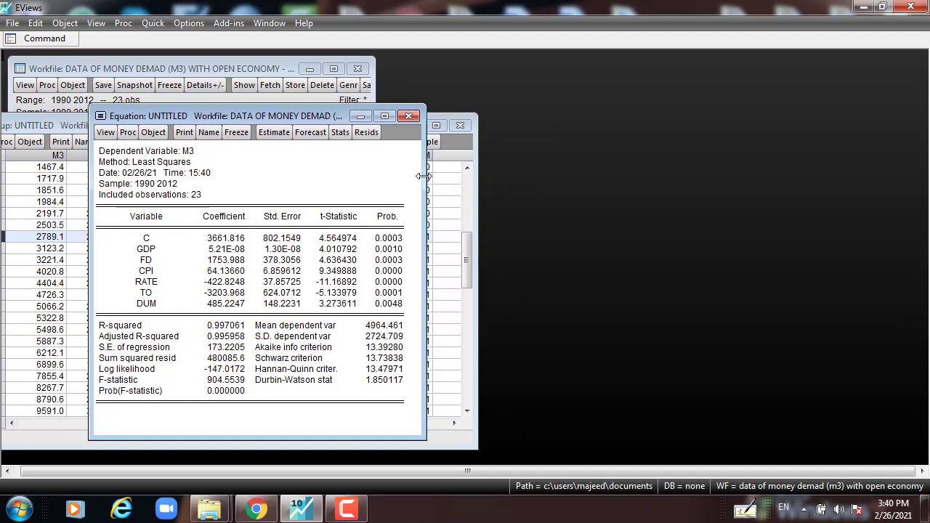
drag(424, 177, 530, 174)
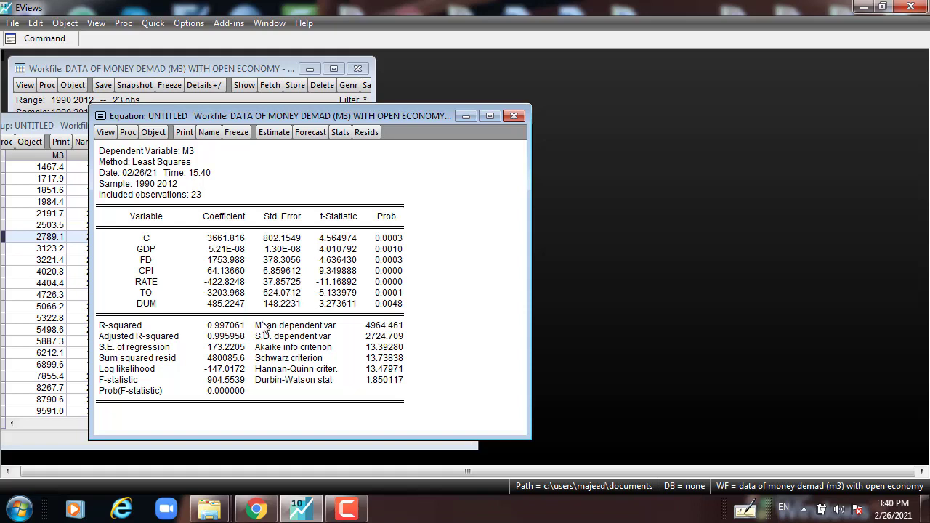
Review the CPI coefficient 64.13660 against the dependent variable M3.
click(146, 270)
drag(146, 272, 379, 279)
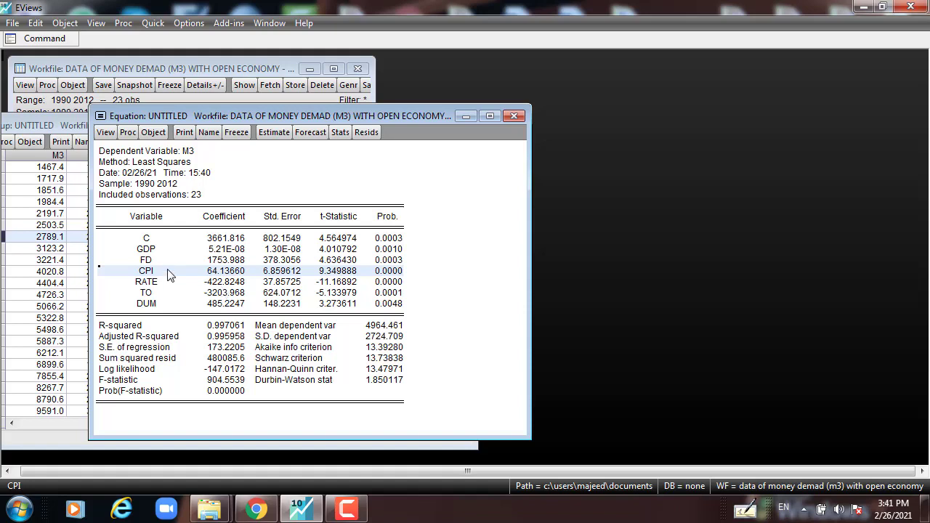
click(143, 275)
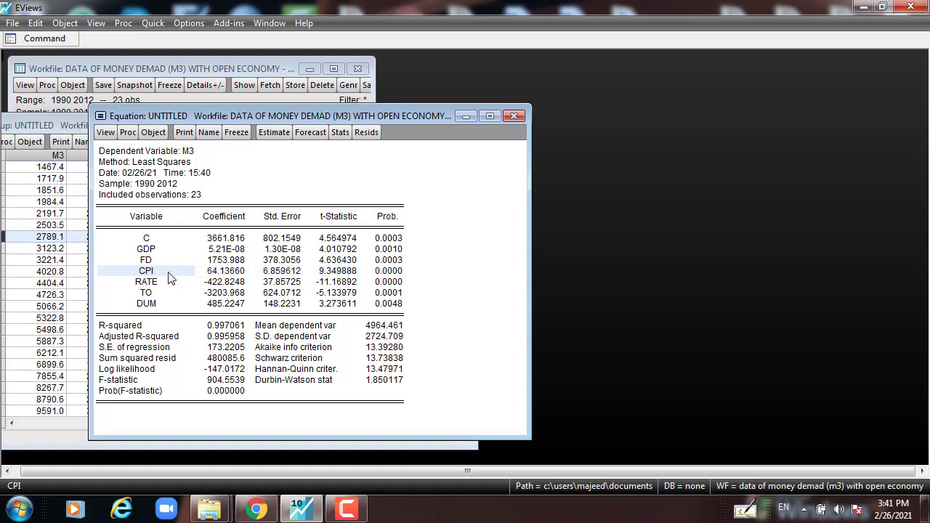
click(212, 274)
click(187, 154)
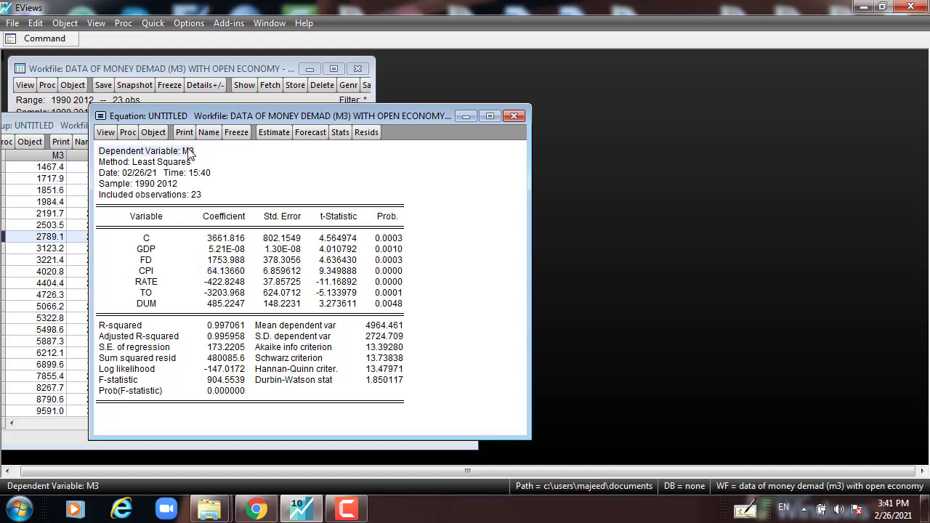
click(242, 276)
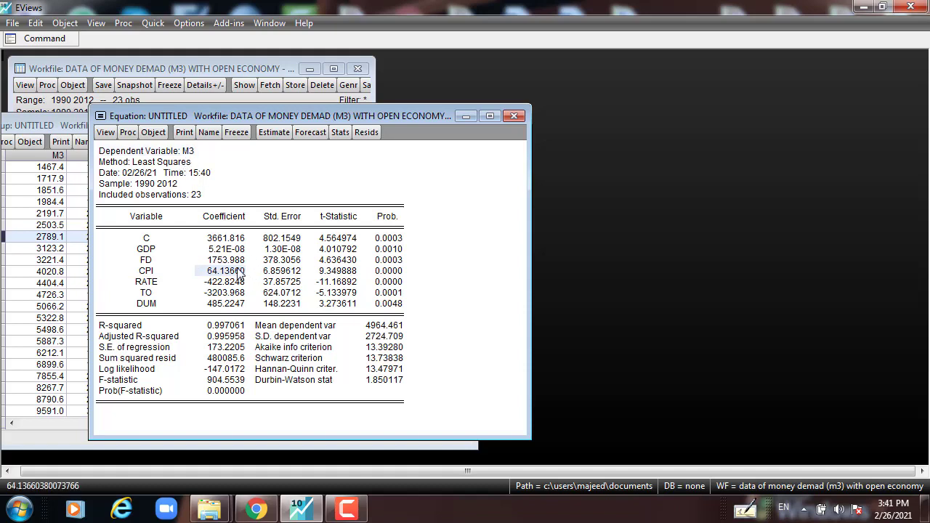
click(144, 274)
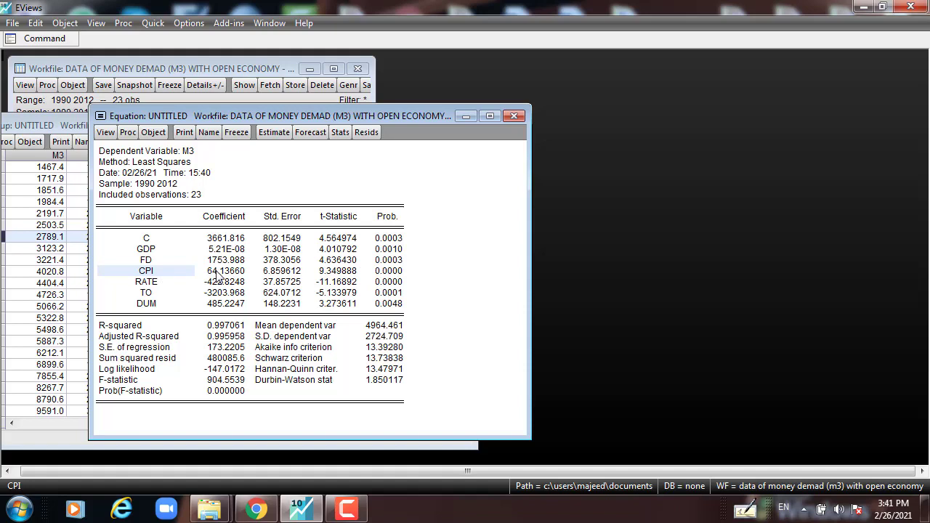
click(187, 154)
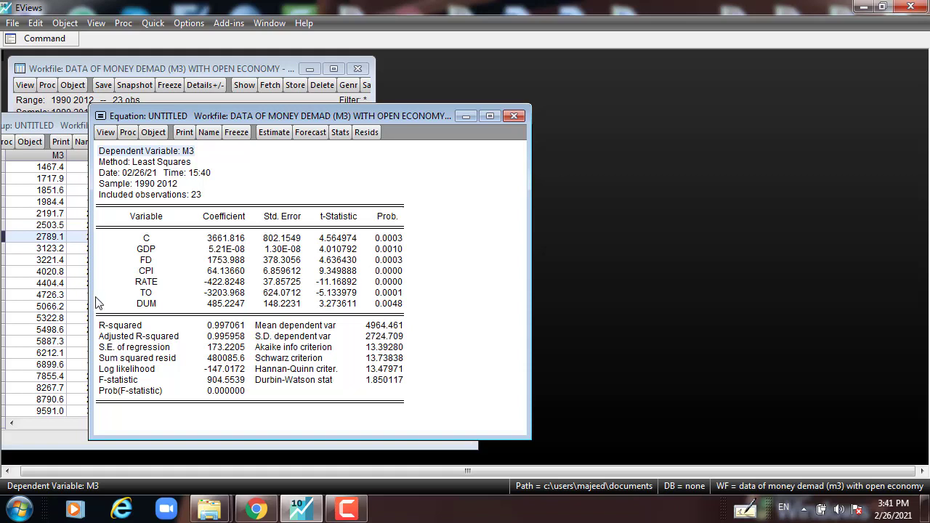
Review the GDP coefficient and its probability of 0.0010.
click(152, 252)
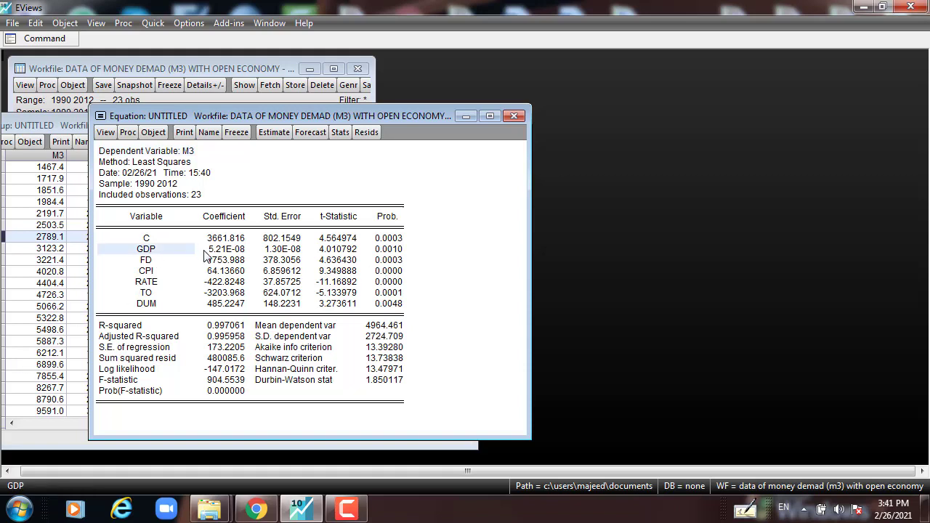
click(215, 249)
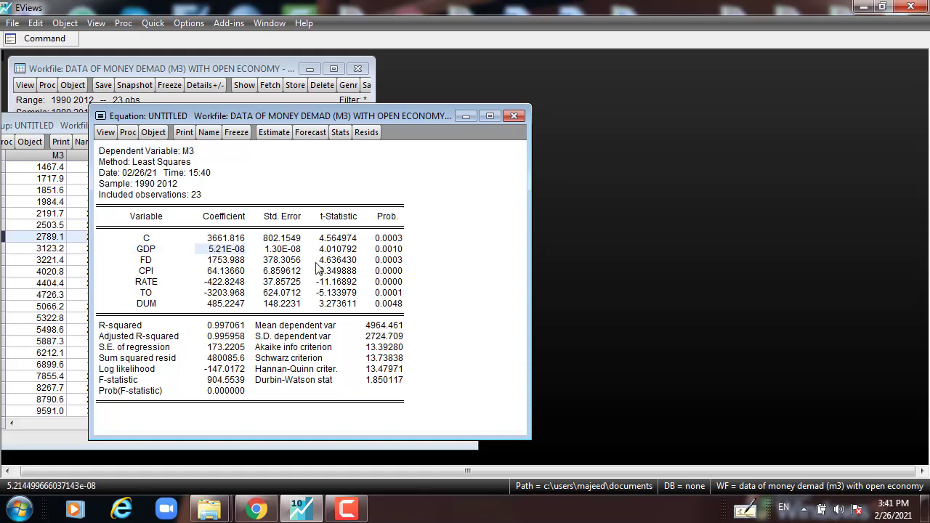
click(391, 250)
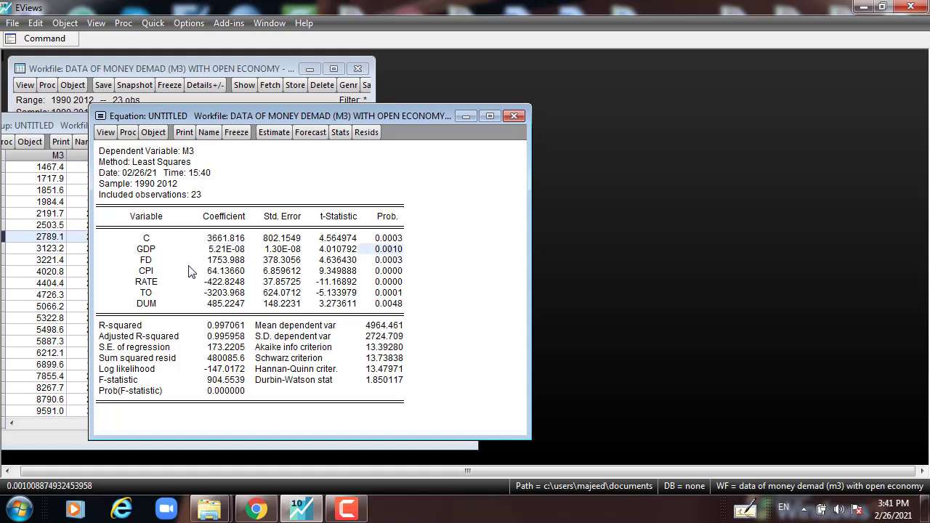
click(145, 262)
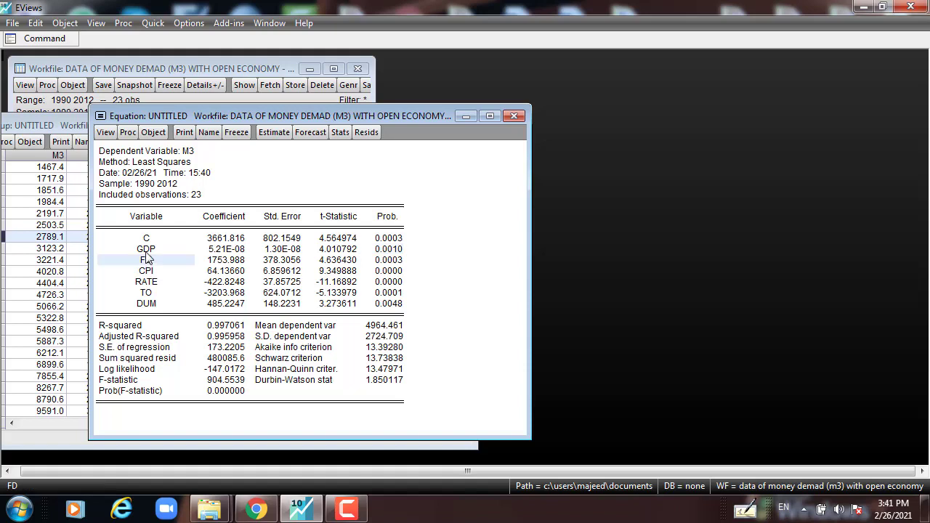
click(149, 250)
click(186, 152)
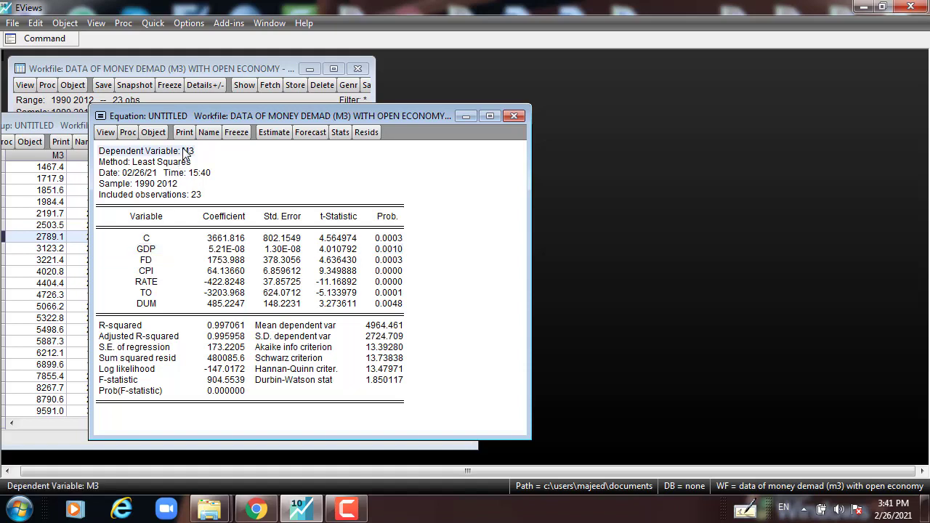
click(149, 250)
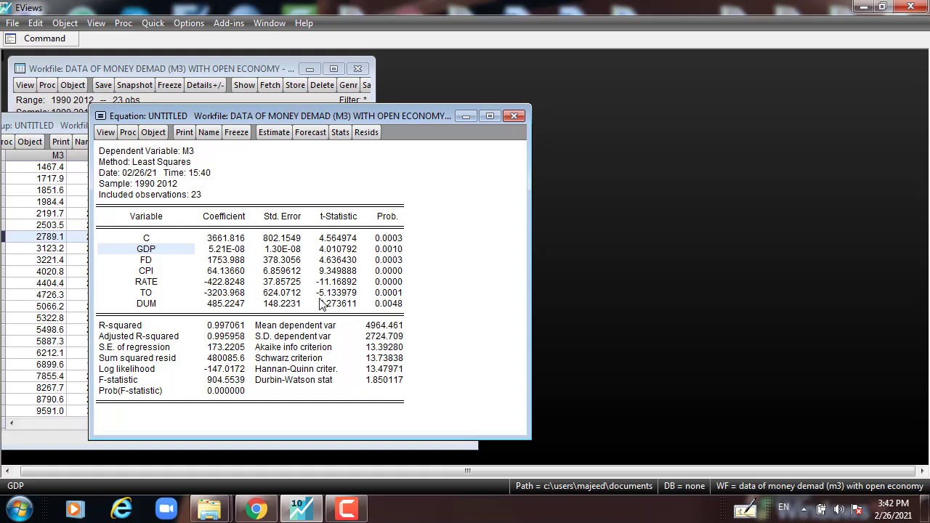
Review the RATE row and the TO coefficient -3203.968 with probability 0.0001.
click(145, 282)
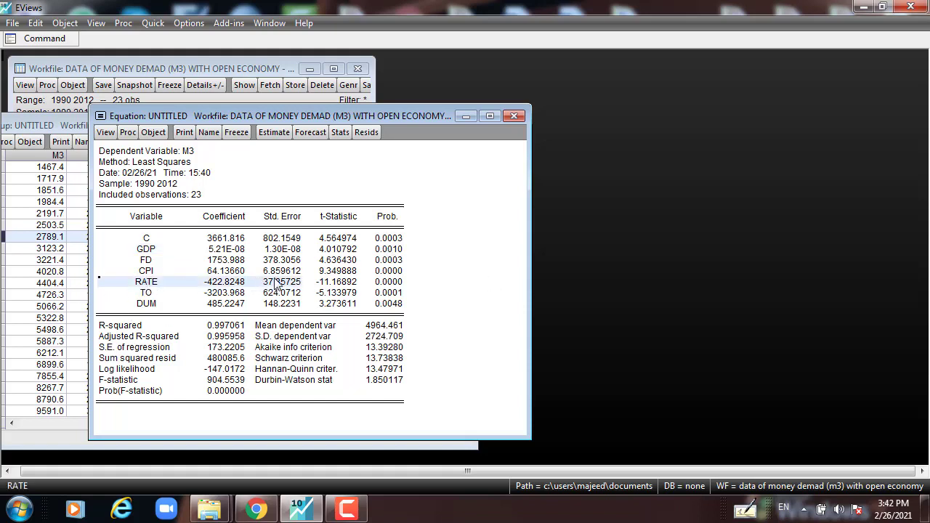
click(156, 293)
click(216, 294)
click(386, 295)
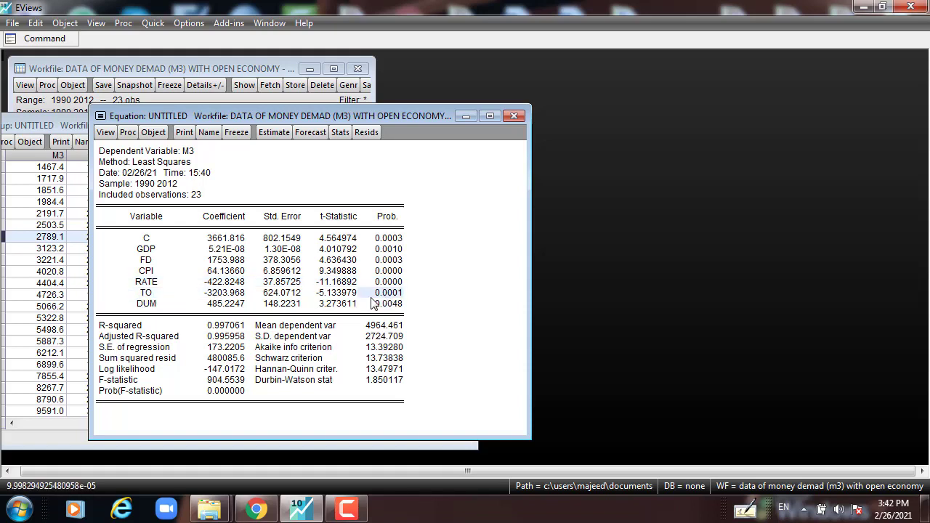
click(224, 294)
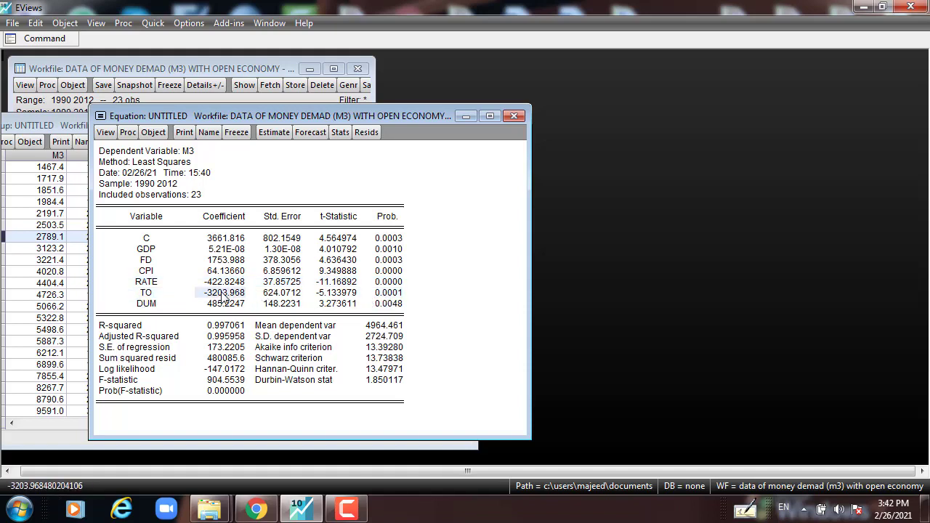
click(178, 152)
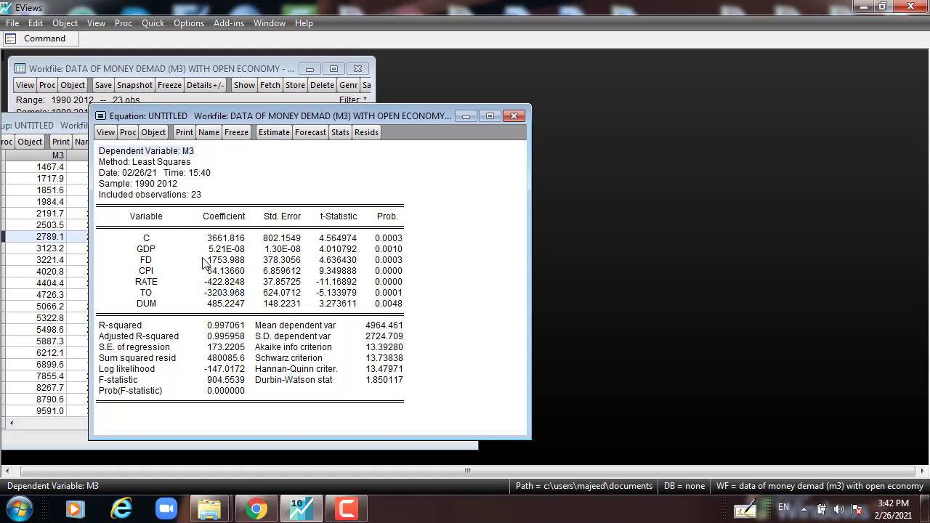
click(223, 293)
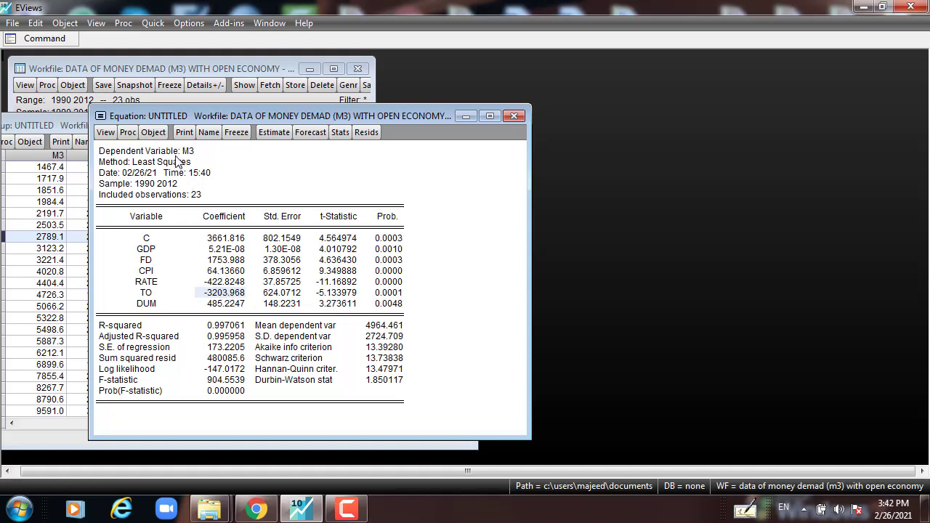
click(231, 294)
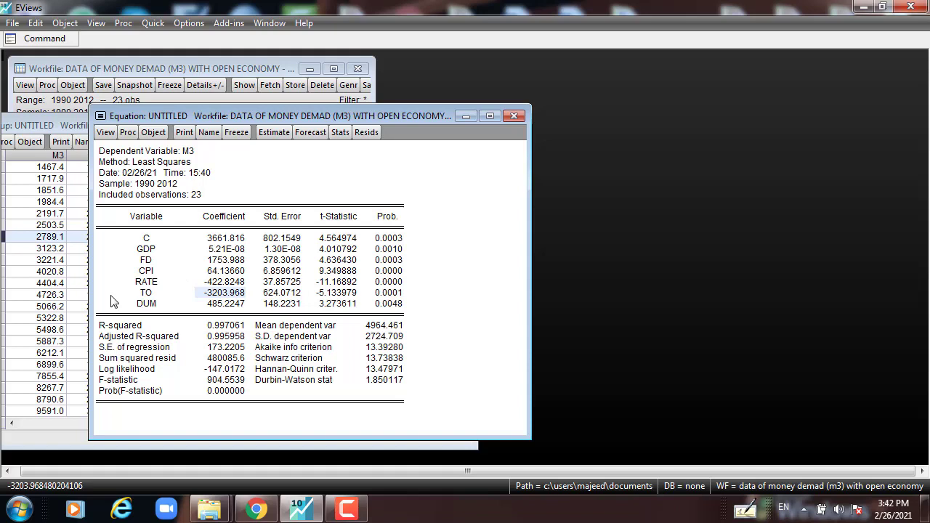
Review the DUM coefficient 485.2247 (probability 0.0048) and R-squared 0.997061.
click(149, 304)
click(225, 305)
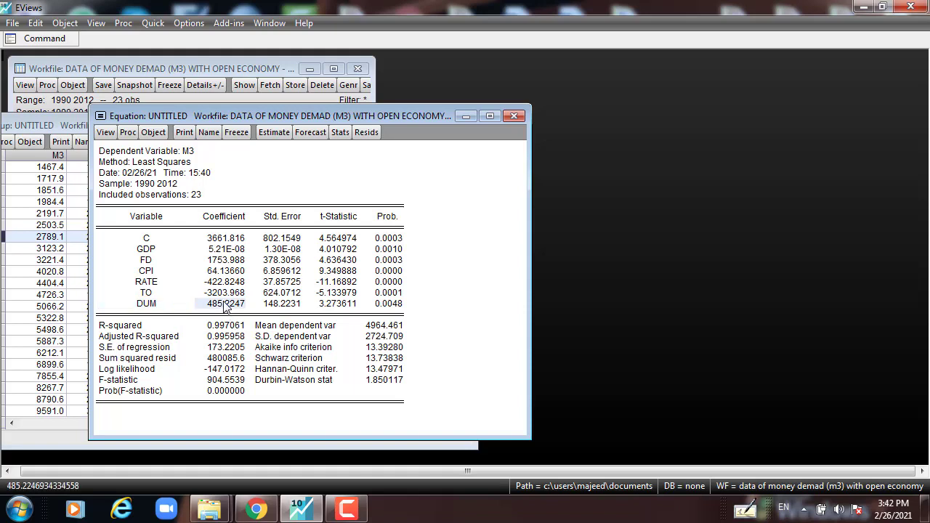
click(386, 304)
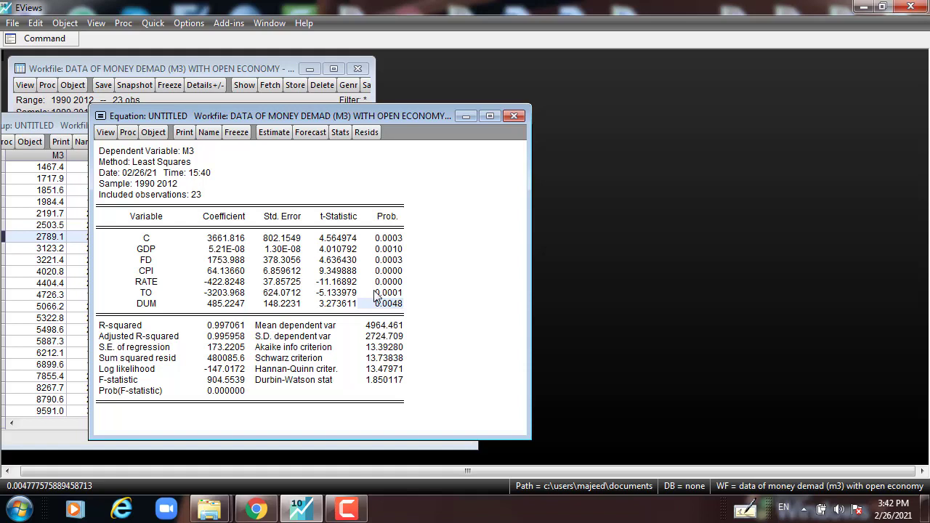
click(154, 305)
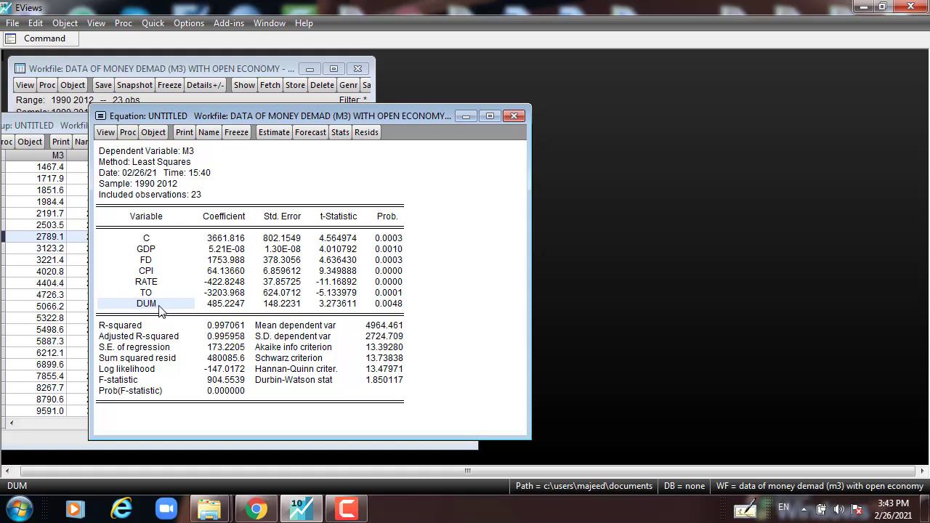
click(123, 327)
click(228, 328)
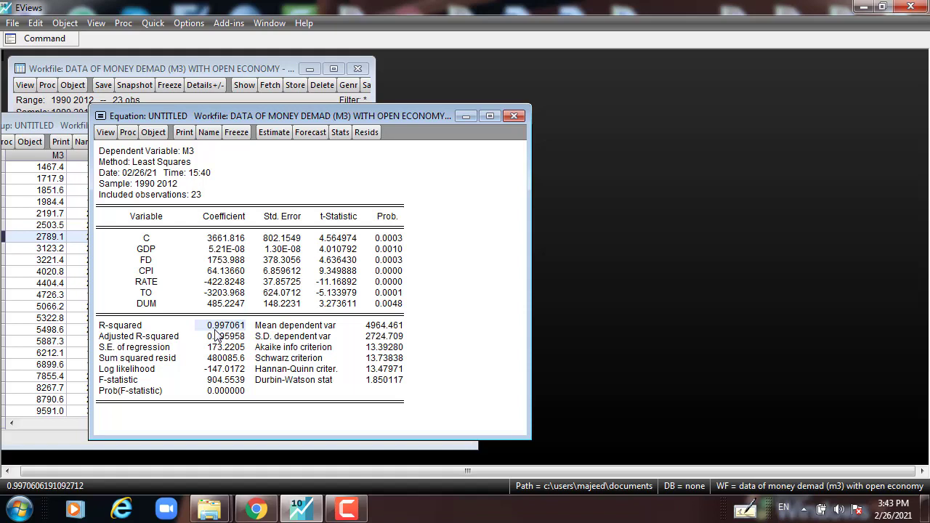
Review the F-statistic and its probability in the regression output.
click(120, 381)
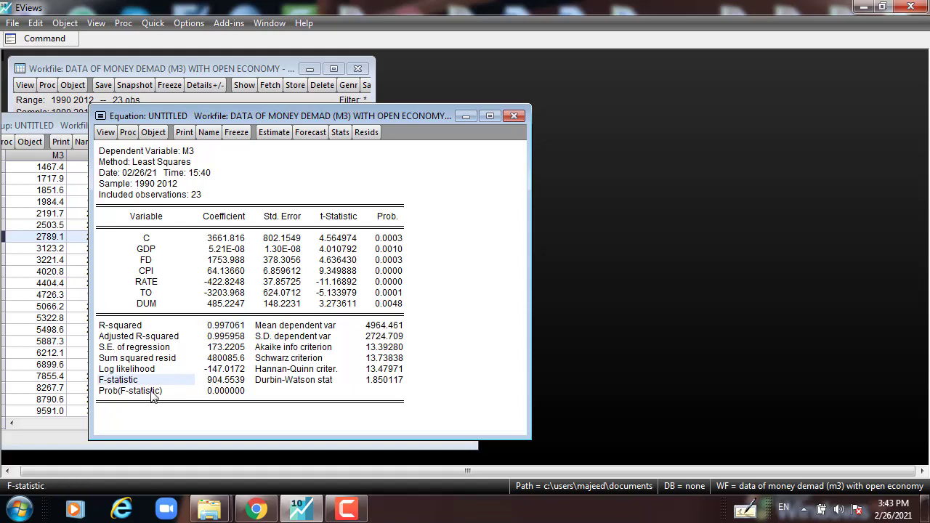
click(151, 391)
click(223, 381)
click(222, 391)
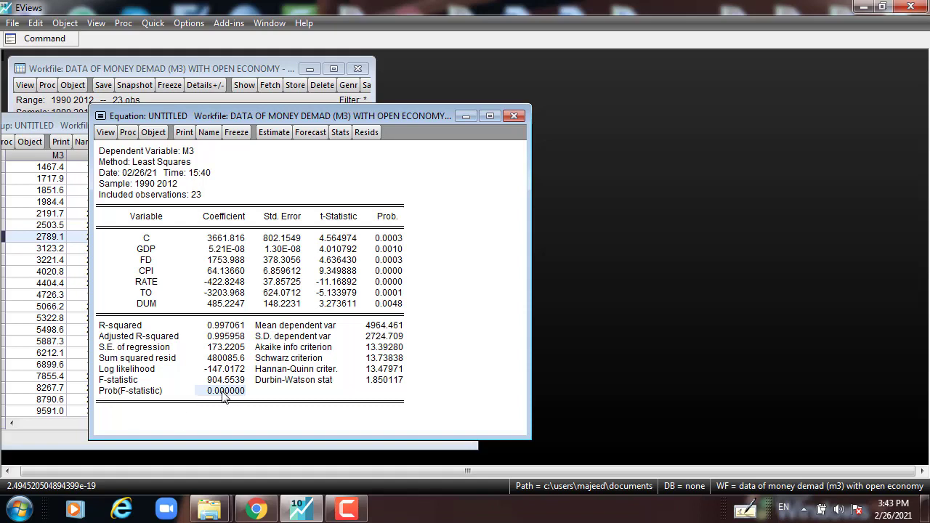
Recap regressors GDP through DUM against dependent M3, then open the equation's View list.
drag(152, 248, 155, 305)
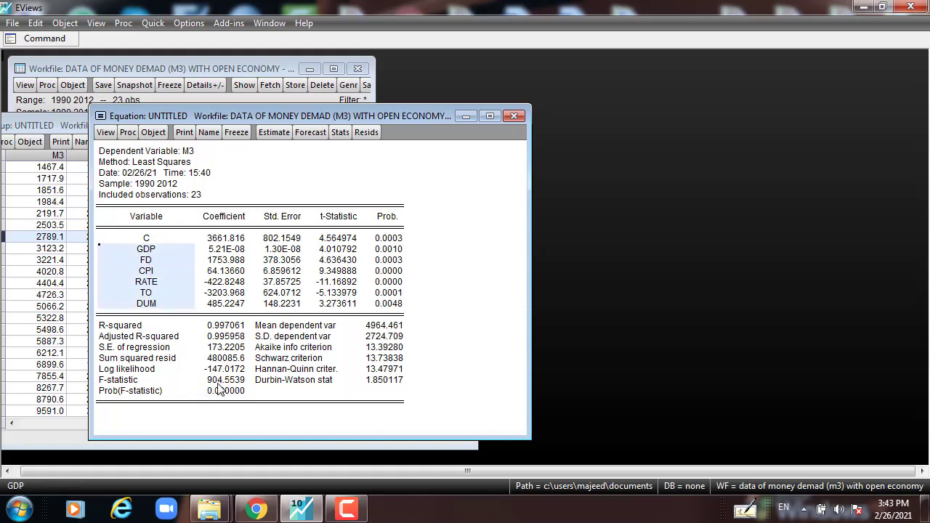
click(177, 154)
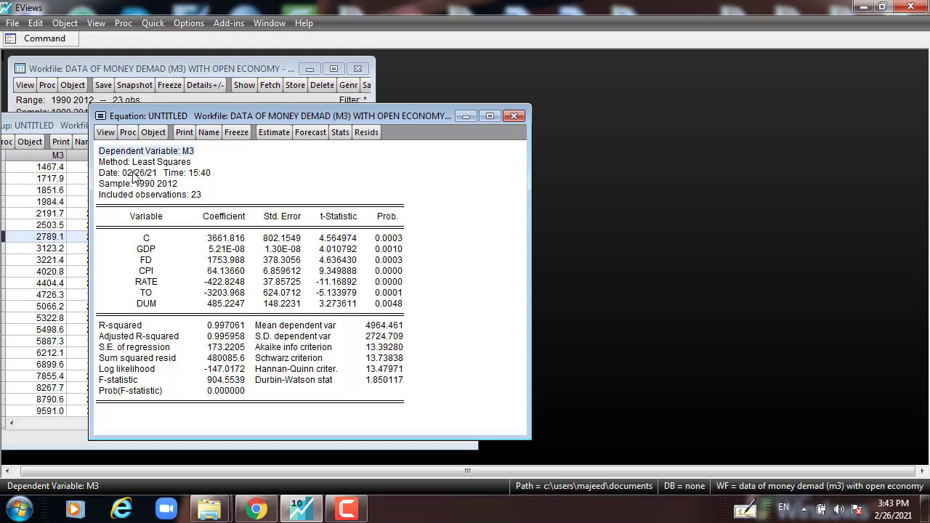
click(105, 133)
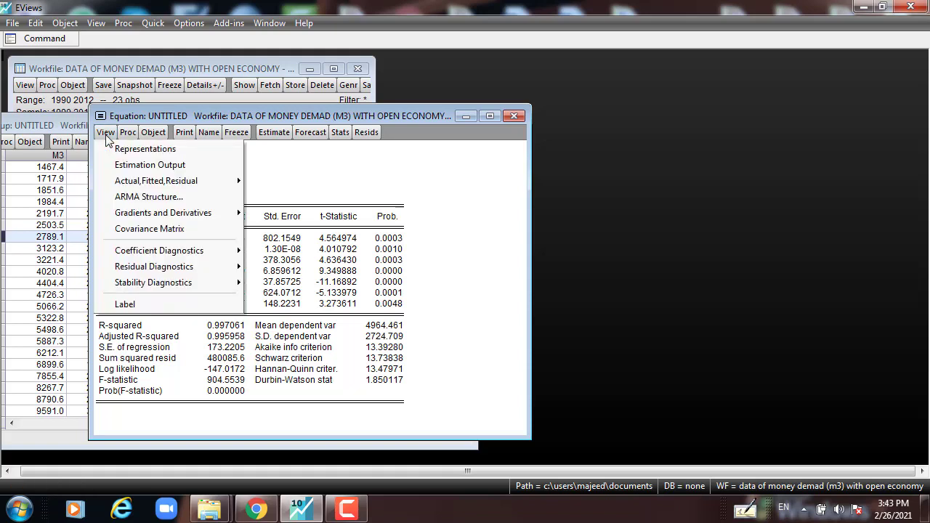
Run the Breusch-Godfrey LM test with 2 lags and highlight Obs*R-squared 1.889368 (Prob 0.3888).
mouse_move(136, 269)
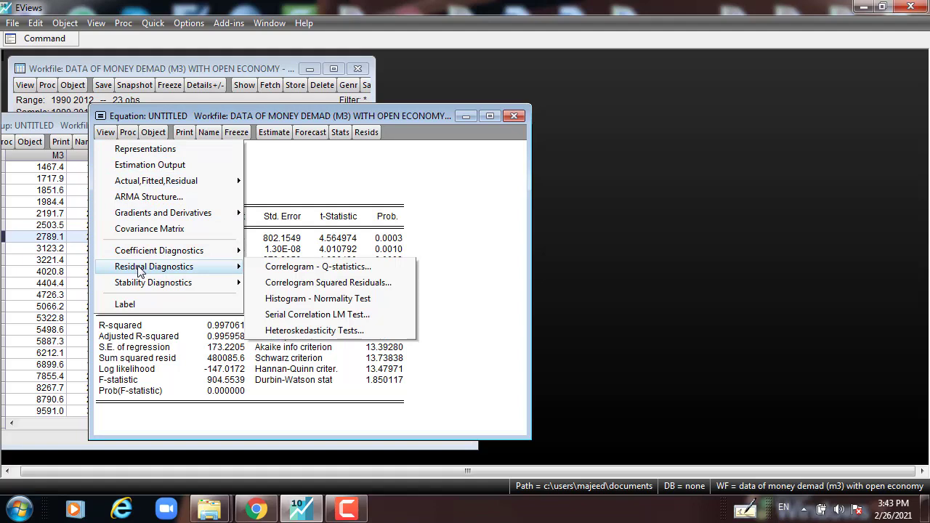
click(295, 314)
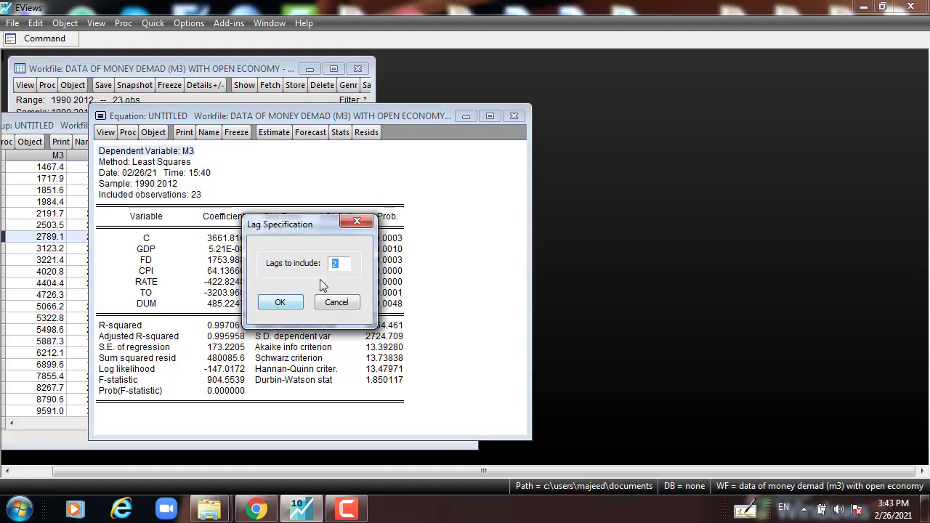
text(2)
click(280, 302)
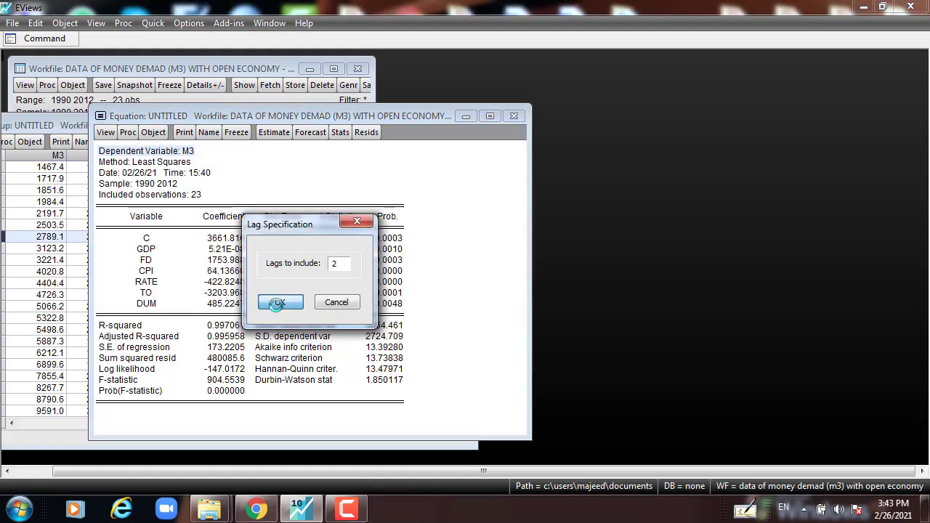
click(120, 186)
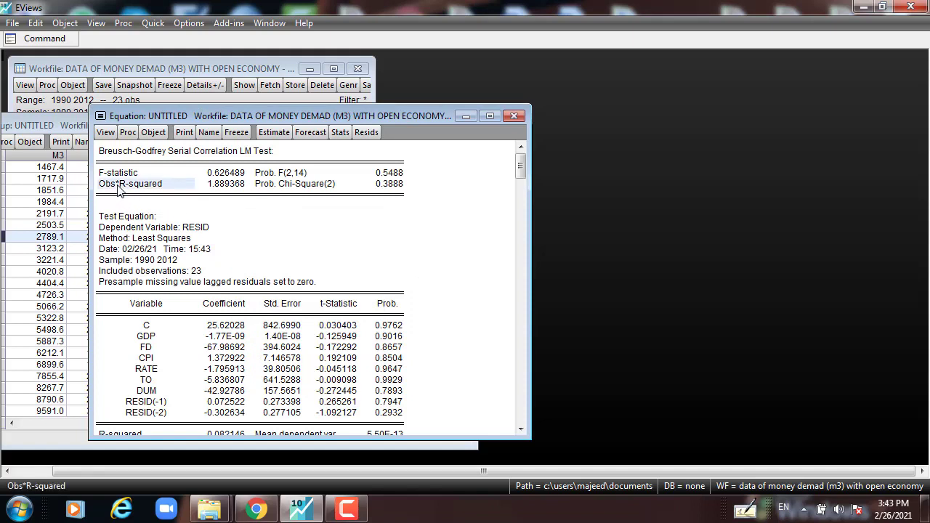
drag(120, 186, 388, 189)
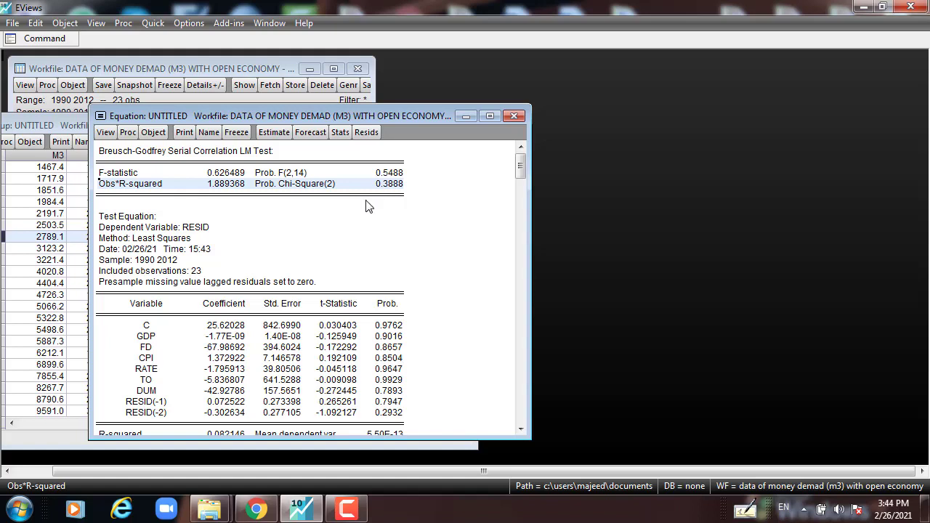
Run the Breusch-Pagan-Godfrey test and highlight Obs*R-squared 2.741622 with p-value 0.8405.
click(106, 135)
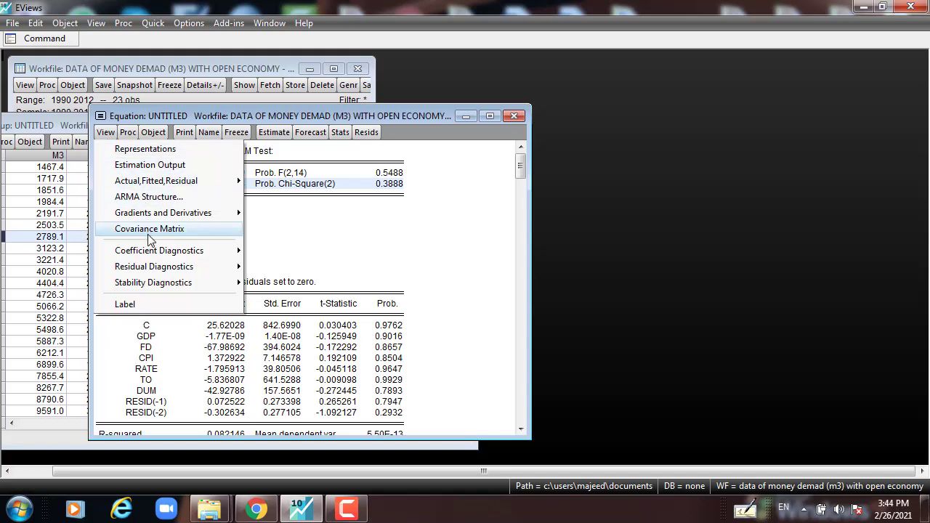
mouse_move(154, 267)
click(281, 328)
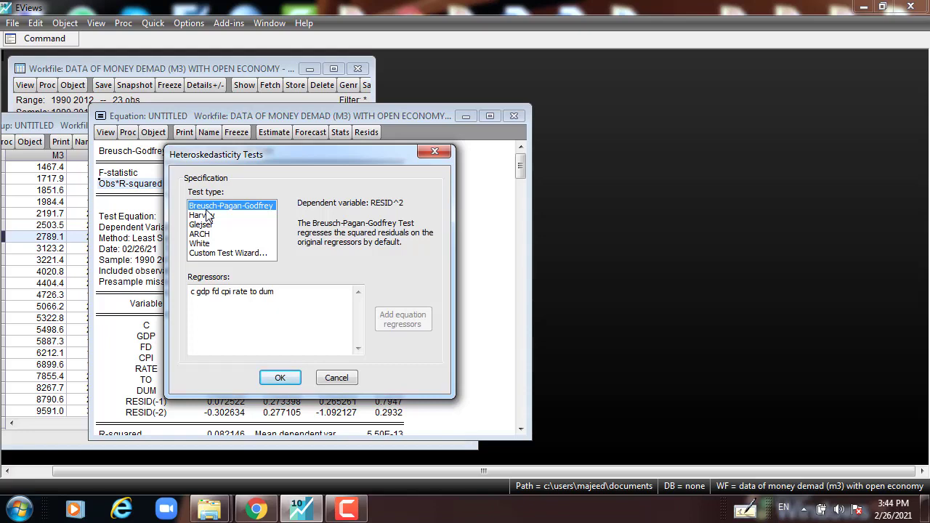
click(280, 377)
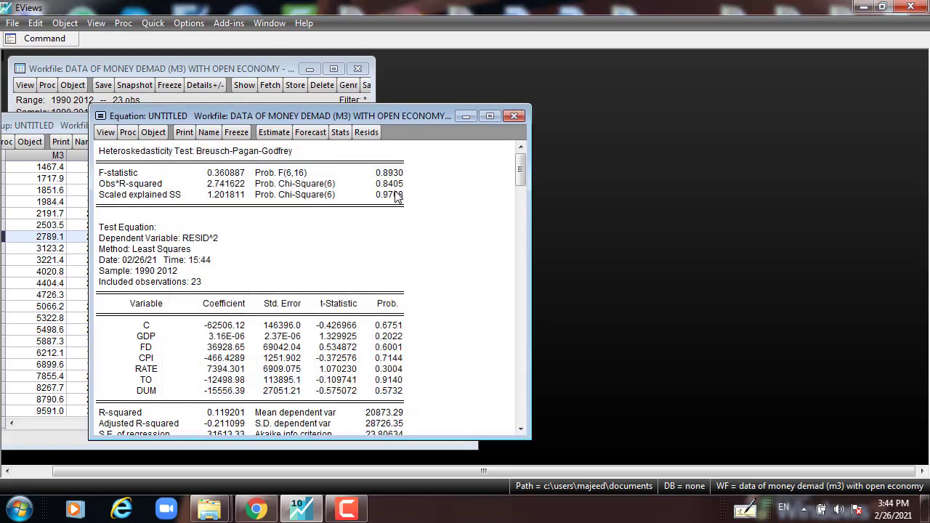
drag(396, 184, 124, 186)
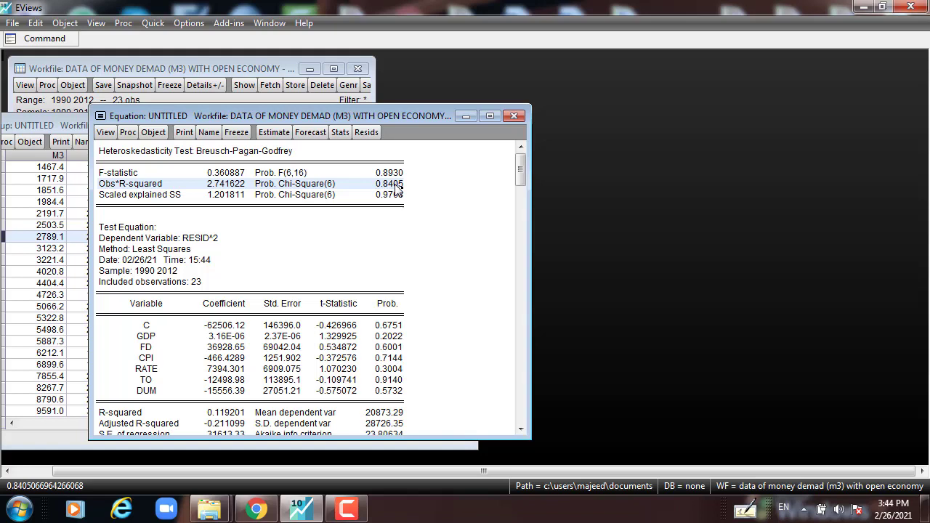
Run the ARCH test with 1 lag and highlight Obs*R-squared 2.494722 (Prob 0.1142).
click(107, 135)
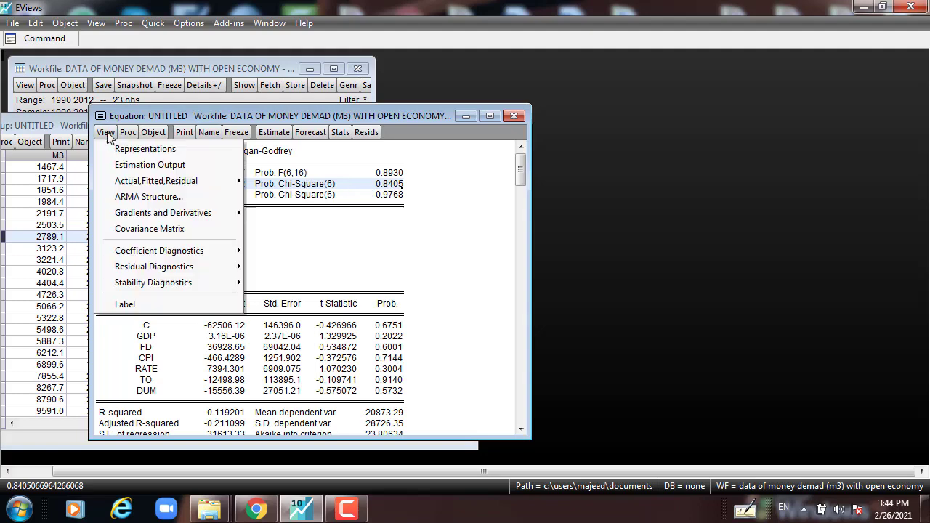
mouse_move(129, 267)
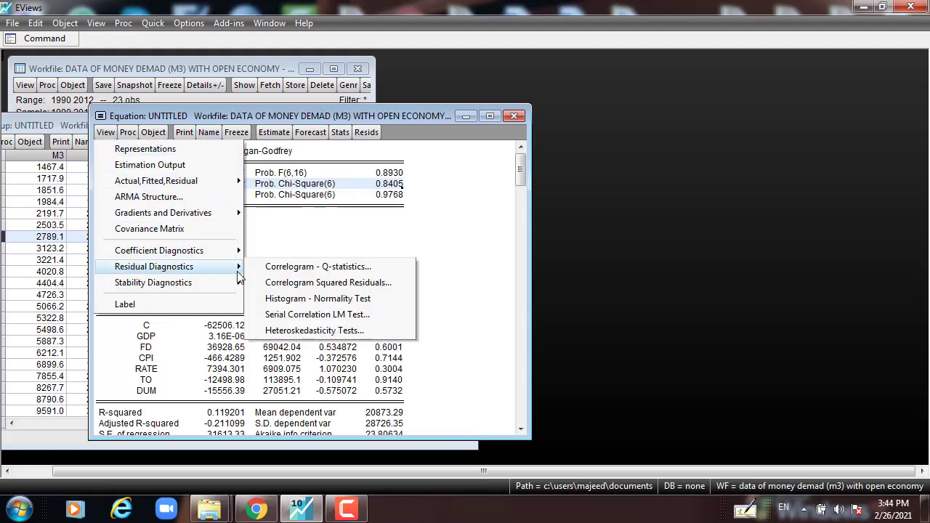
click(307, 331)
click(232, 233)
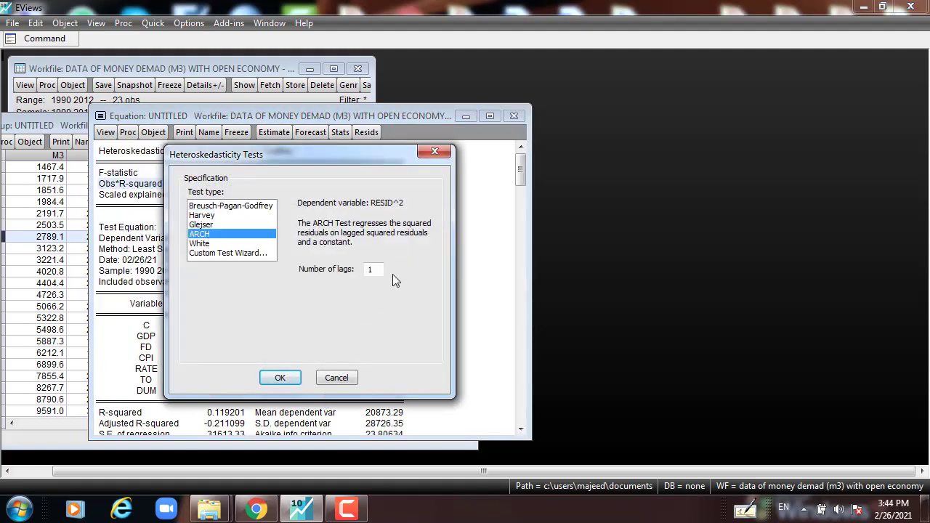
click(280, 378)
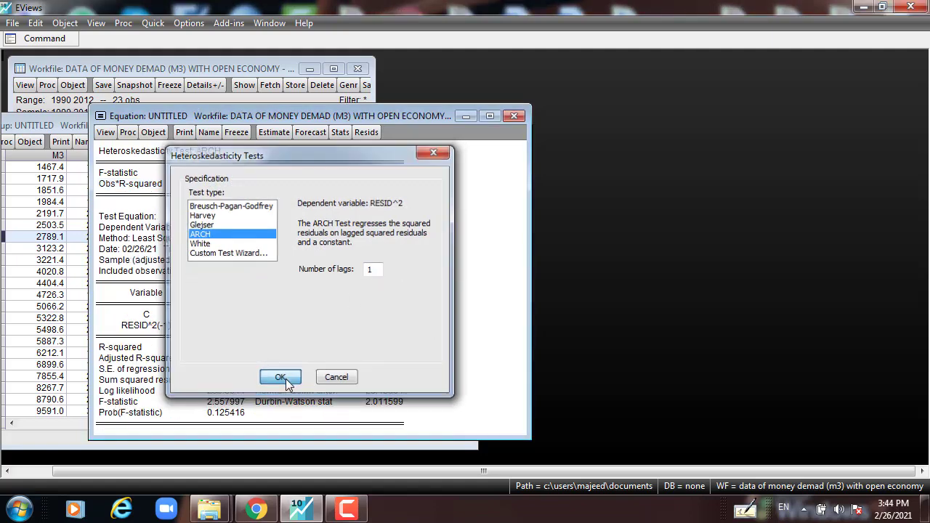
click(107, 186)
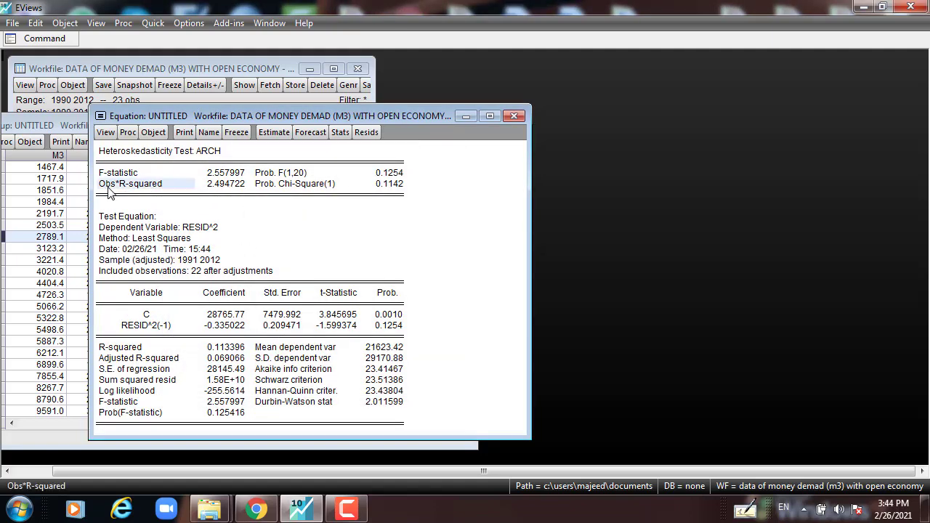
drag(108, 189, 399, 201)
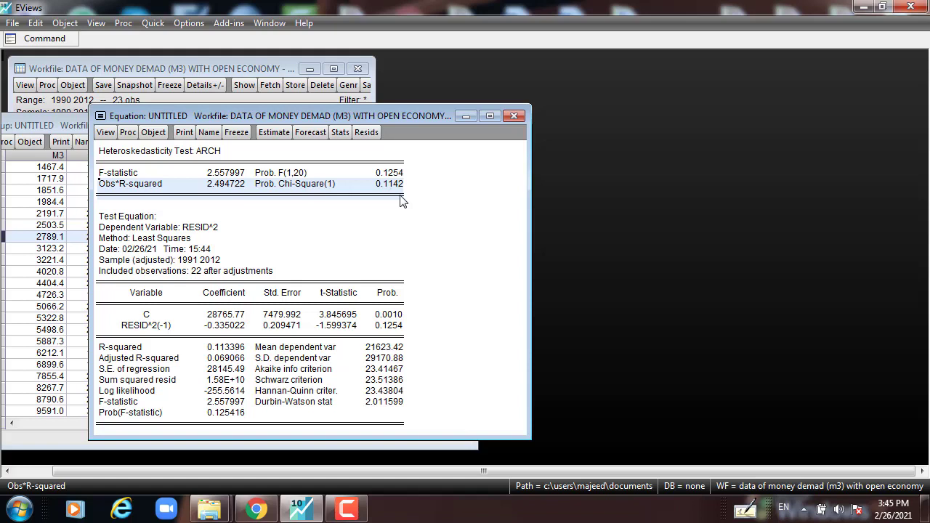
click(105, 132)
mouse_move(132, 270)
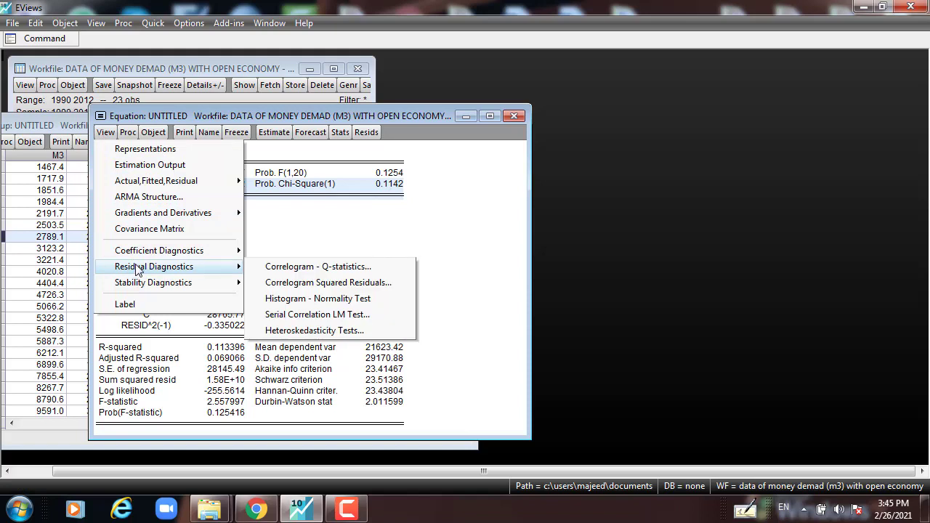
Display the residual histogram, noting Jarque-Bera 0.385923 with probability 0.824514 over 23 observations.
click(301, 304)
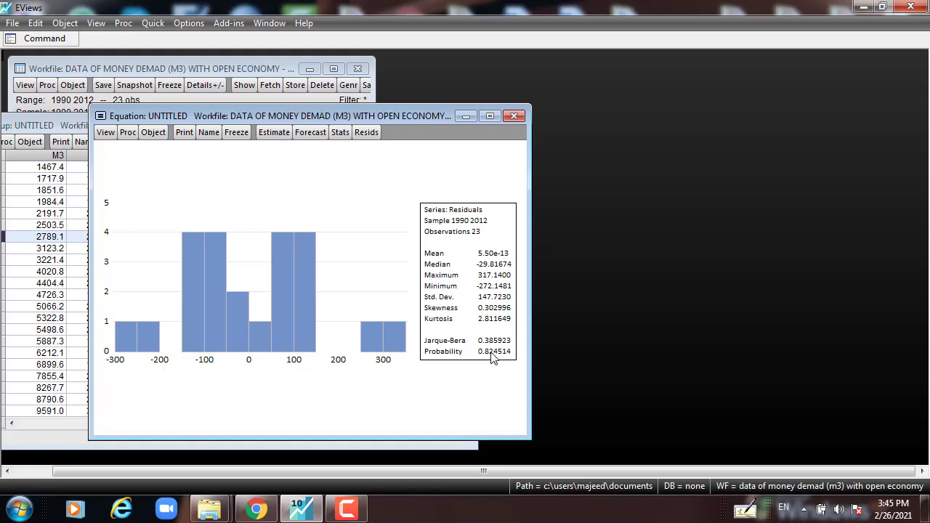
click(493, 356)
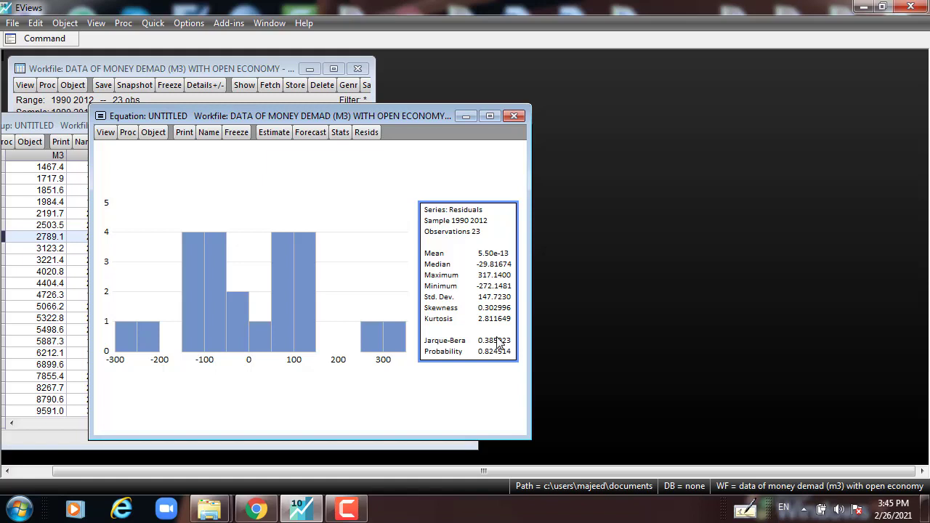
Plot the CUSUM test from Recursive Estimates, showing the line within the 5% bounds.
click(100, 134)
mouse_move(162, 289)
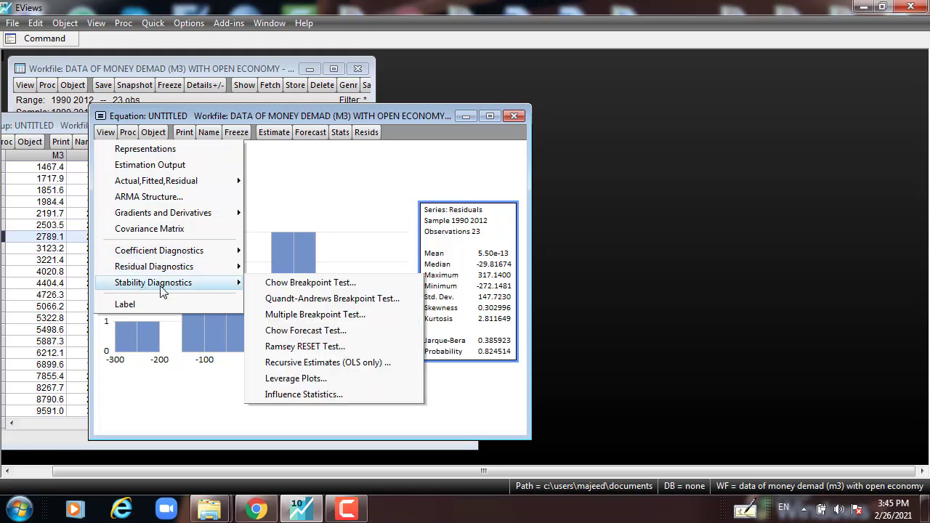
click(324, 363)
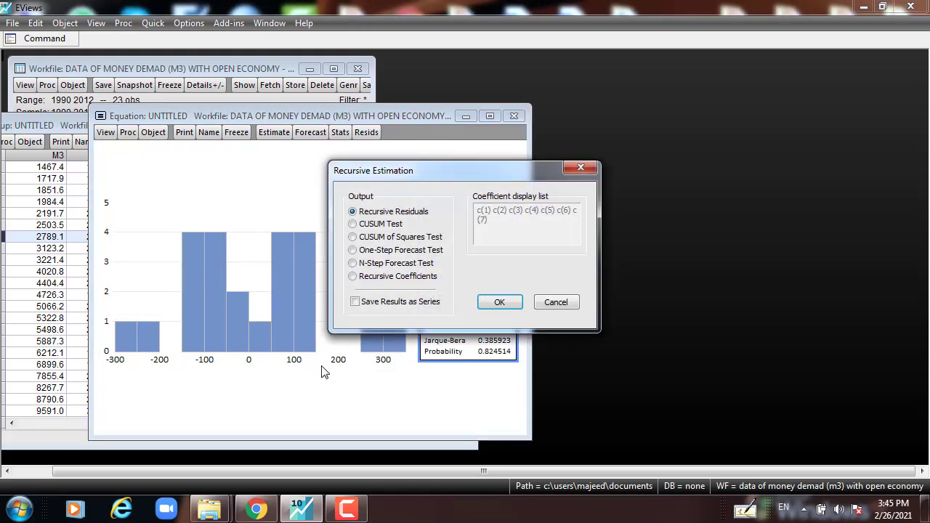
click(360, 225)
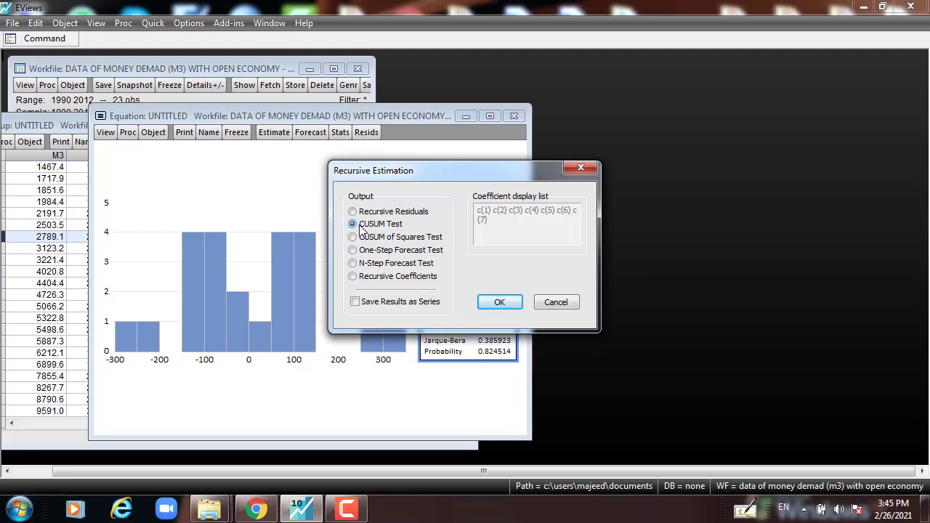
click(499, 303)
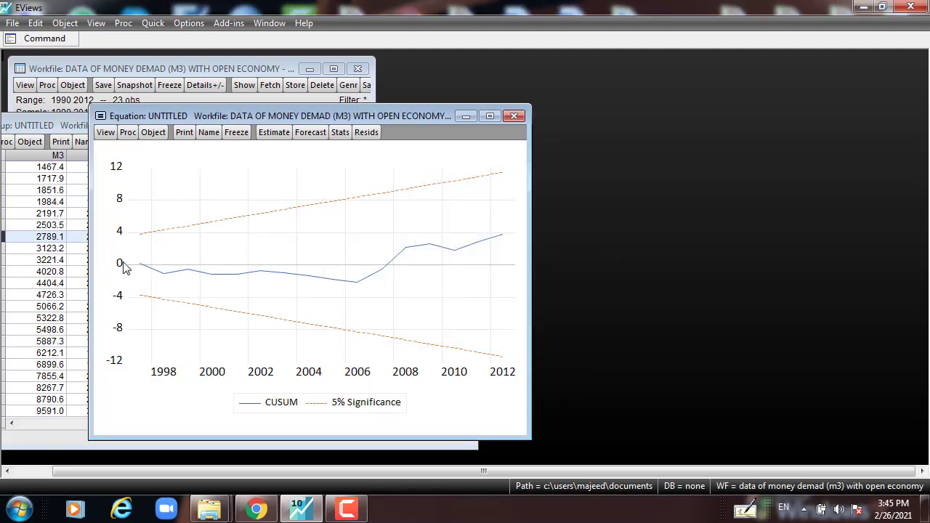